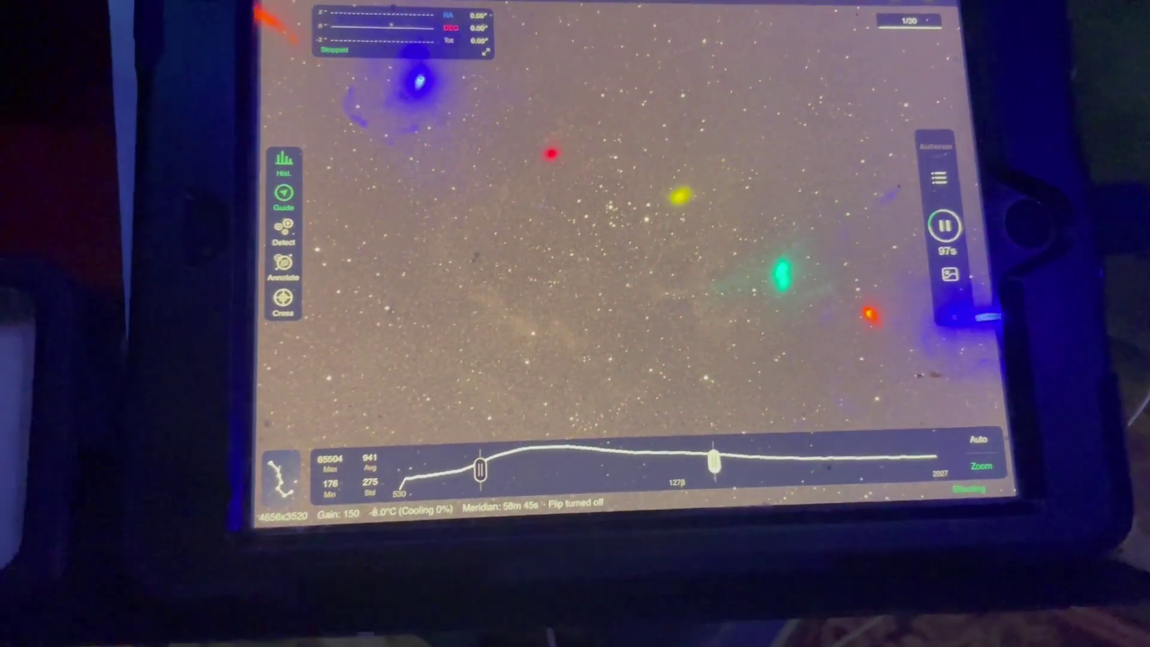
# Step: Drag the ASIAIR preview stretch's upper limit to 1388 and refresh the preview
pyautogui.moveTo(671, 494); pyautogui.dragTo(666, 494)
pyautogui.moveTo(721, 448); pyautogui.dragTo(721, 448)
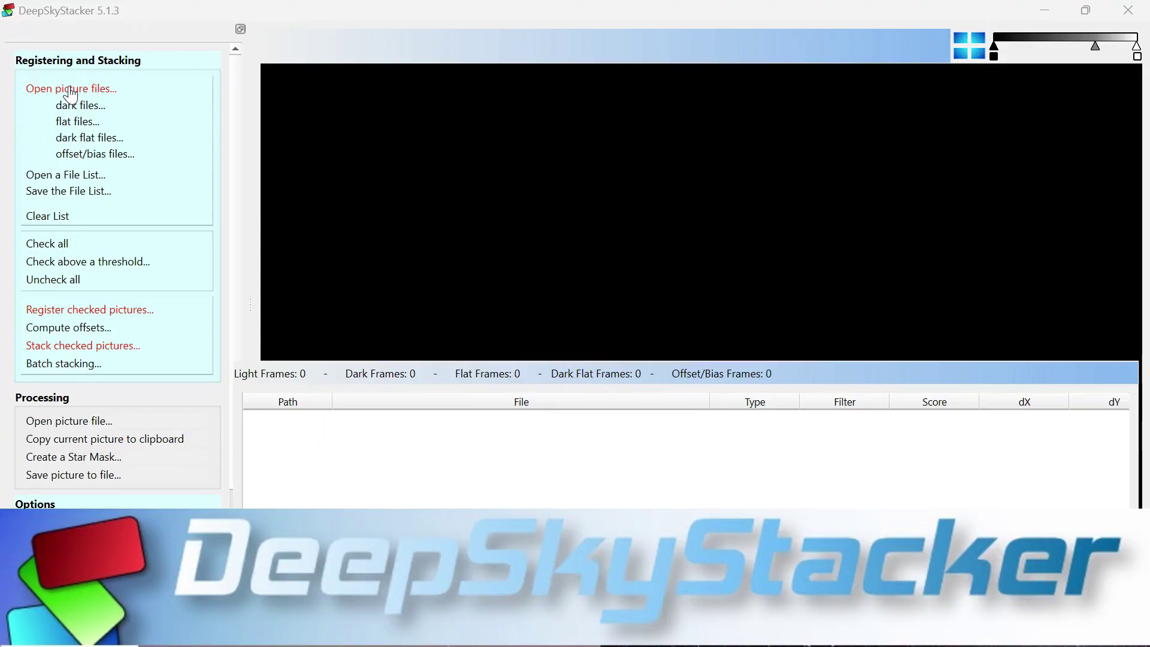
# Step: Browse the m31 processed folder and load the selected light frames into DeepSkyStacker
pyautogui.click(72, 91)
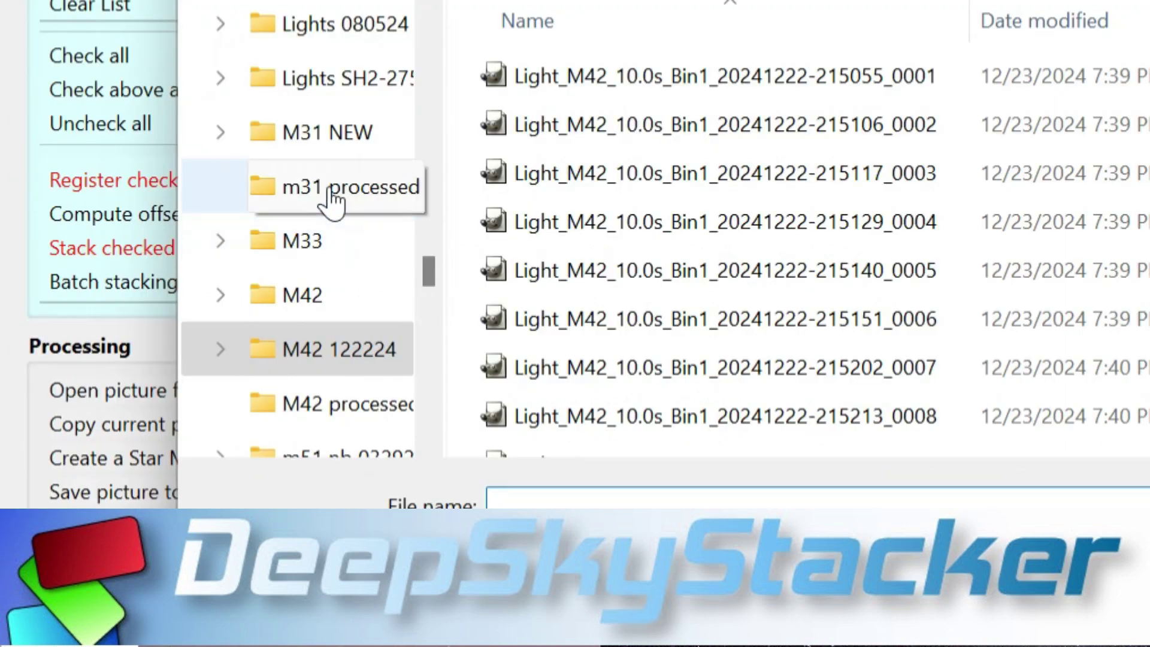
pyautogui.click(329, 191)
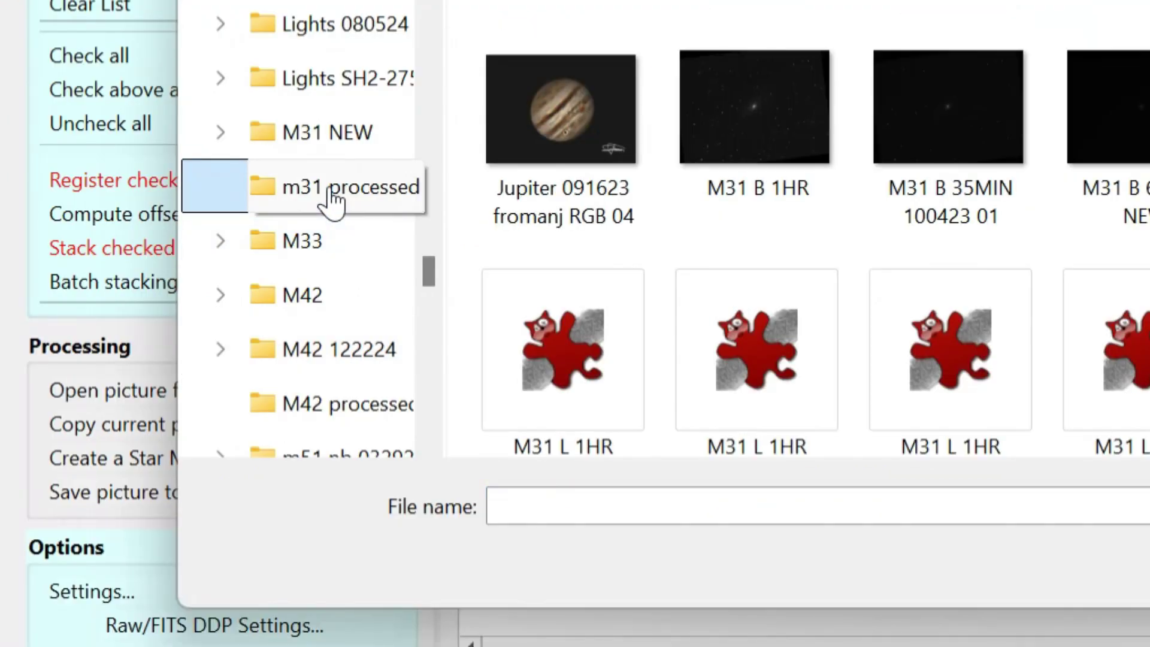
pyautogui.scroll(2, 410, 138)
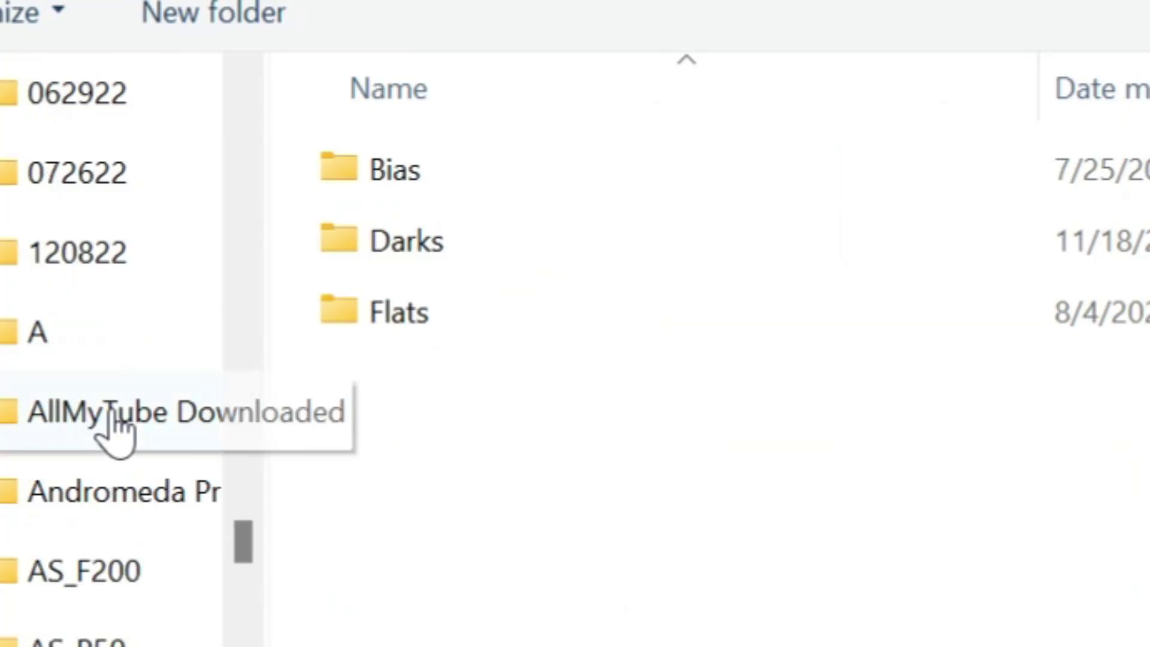
pyautogui.scroll(1, 114, 430)
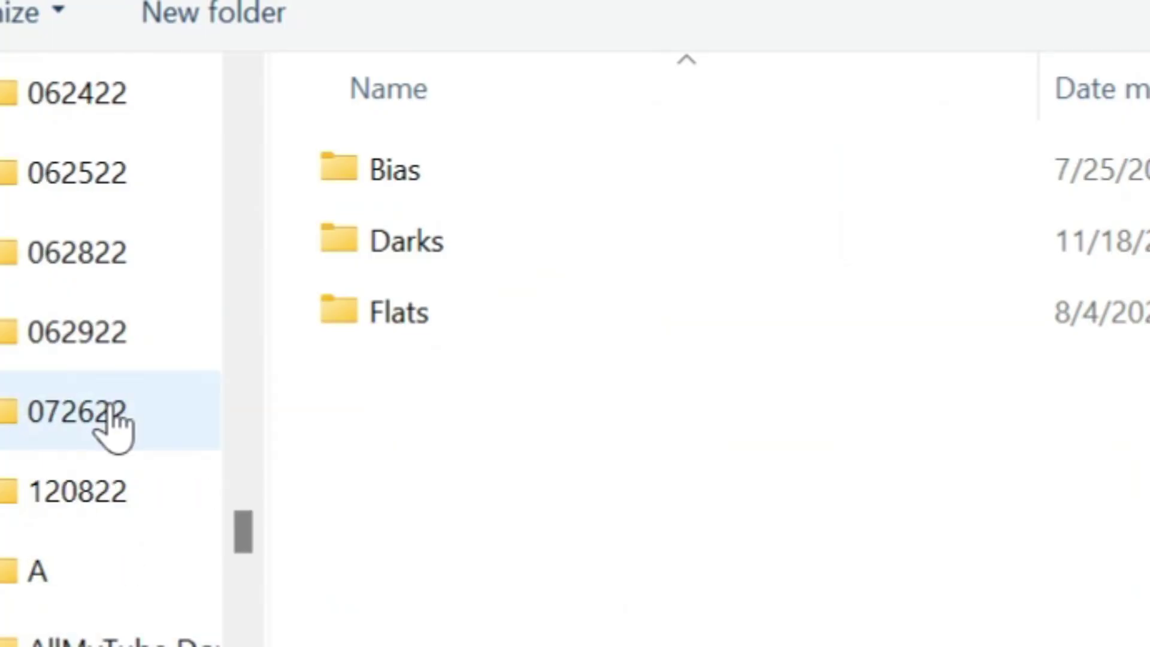
pyautogui.scroll(1, 114, 430)
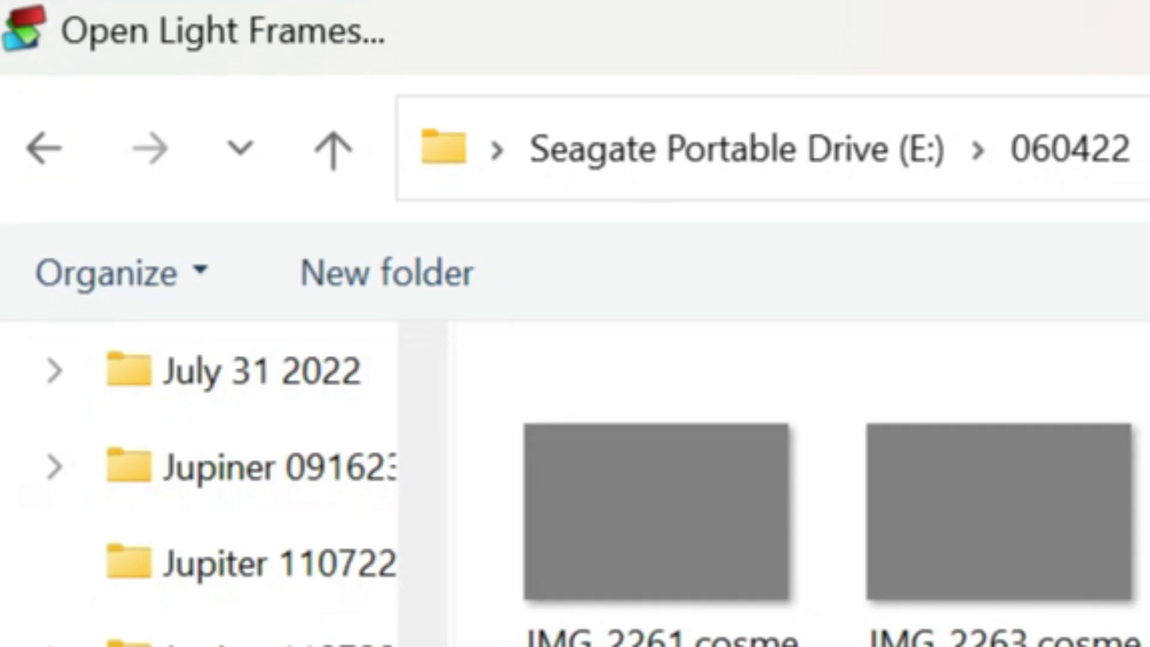
pyautogui.scroll(-2, 198, 634)
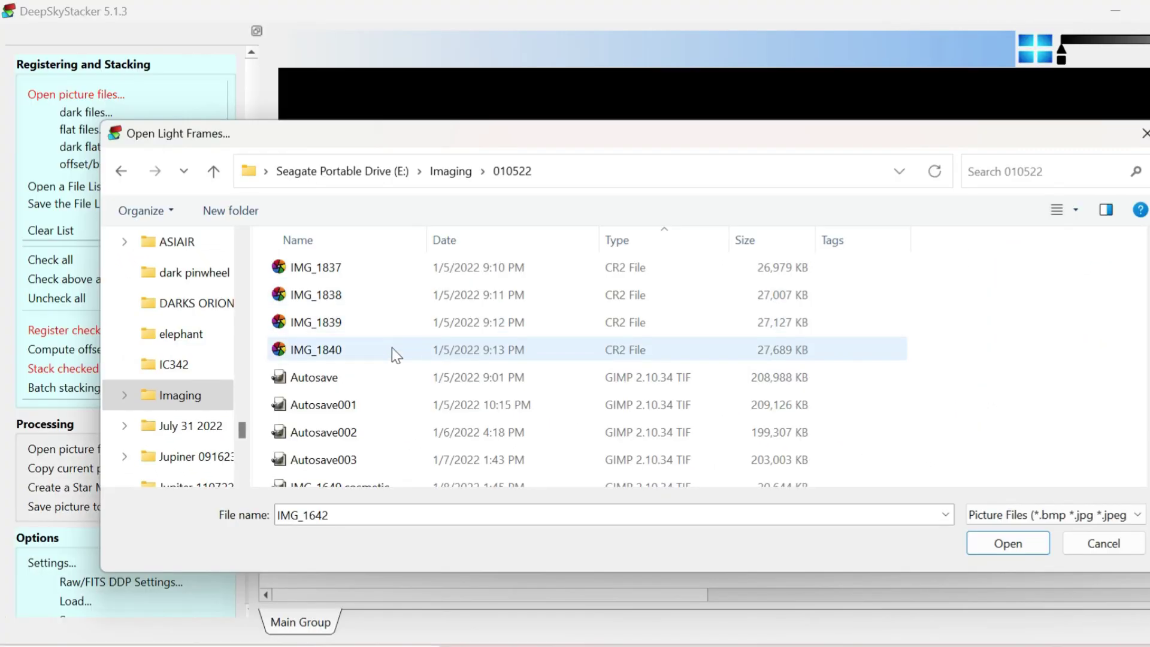
pyautogui.click(974, 540)
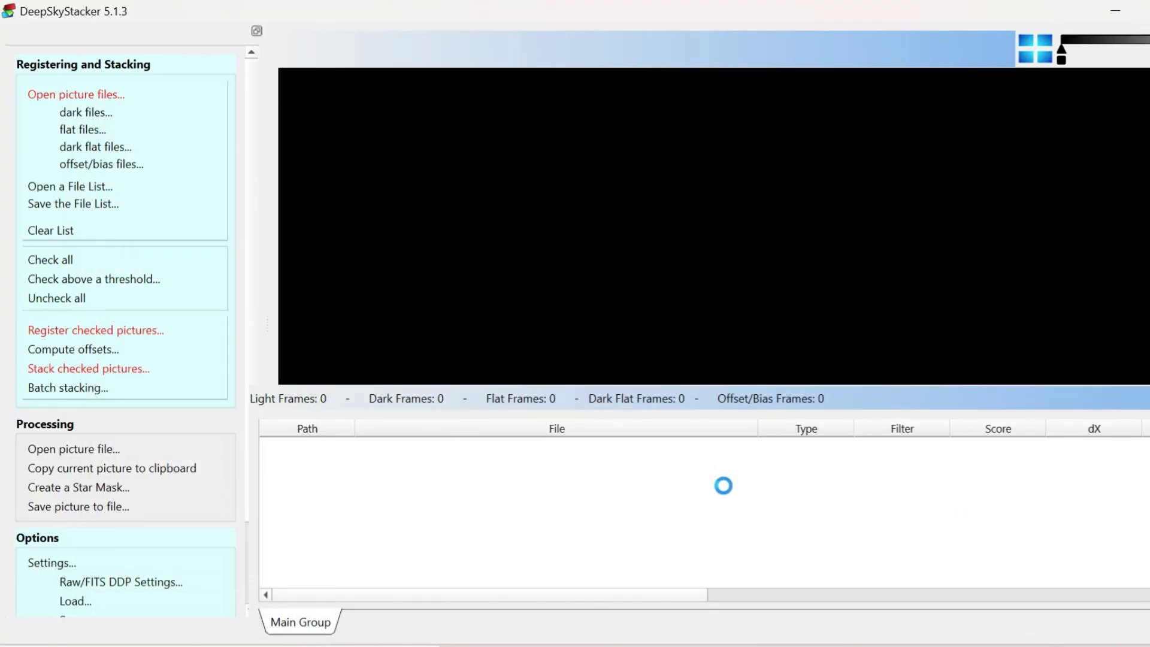
# Step: Register the checked frames without re-registering, keep the best 90%, and review the stacking steps
pyautogui.click(394, 448)
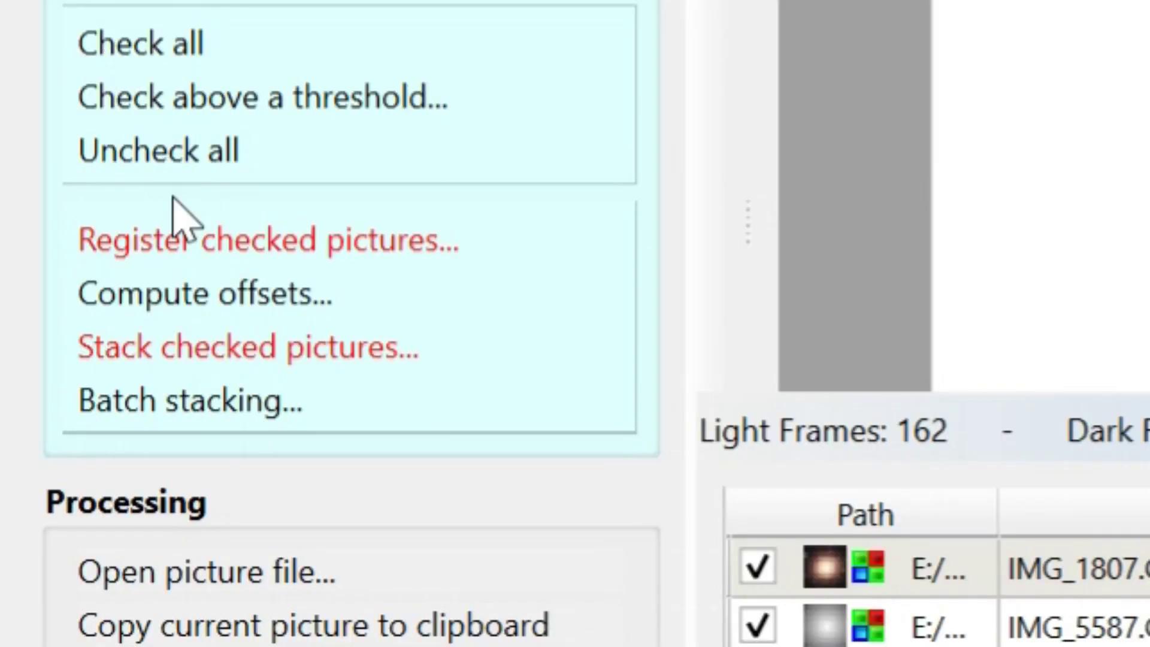
pyautogui.click(180, 240)
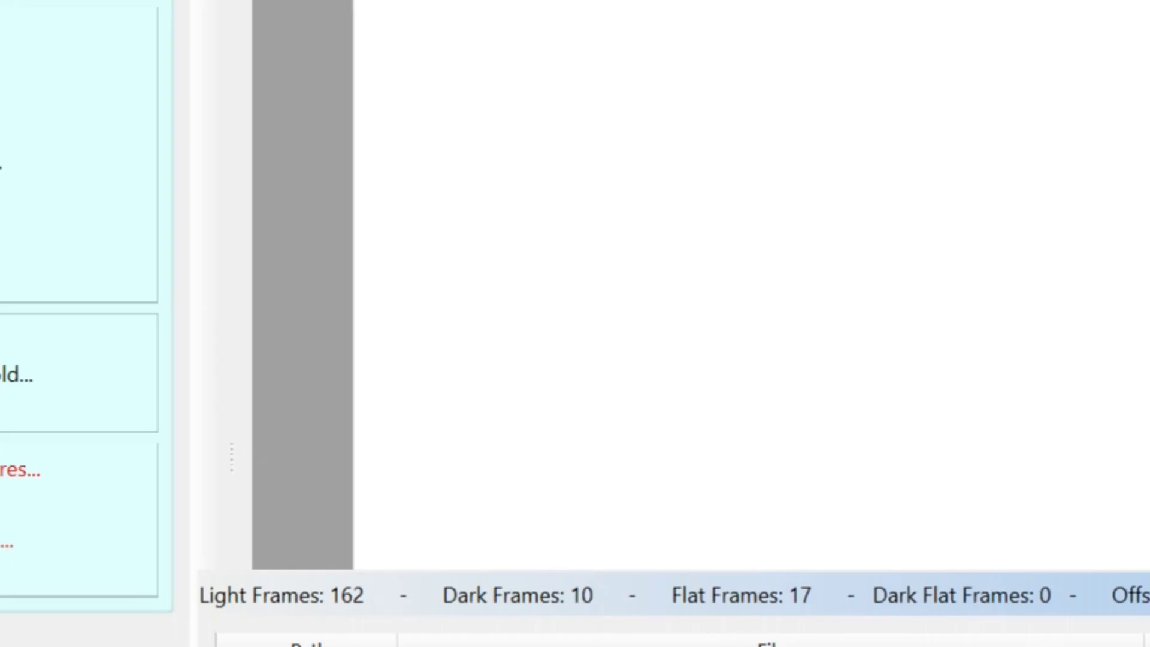
pyautogui.click(401, 164)
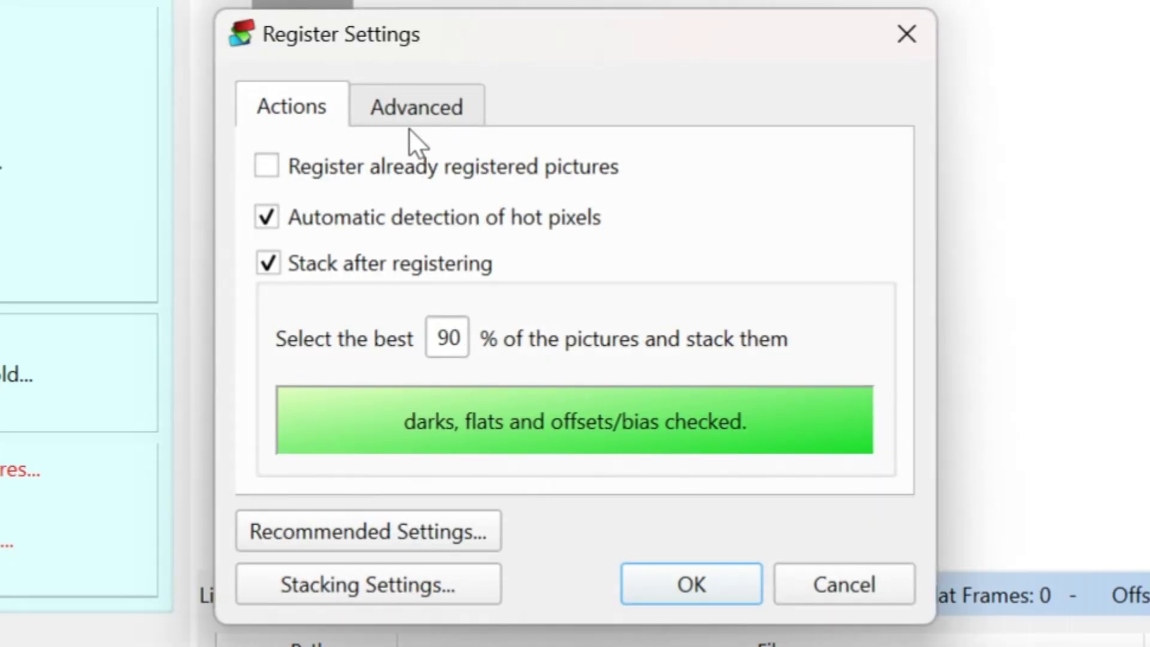
pyautogui.click(650, 584)
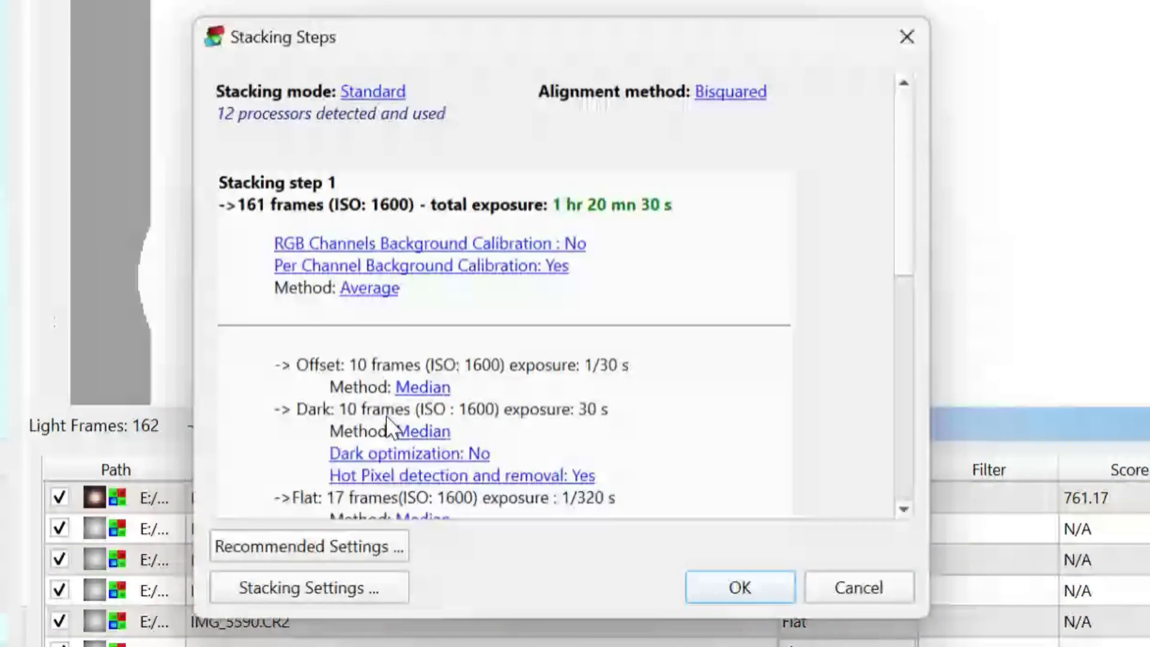
pyautogui.scroll(-5, 464, 335)
pyautogui.scroll(-3, 467, 339)
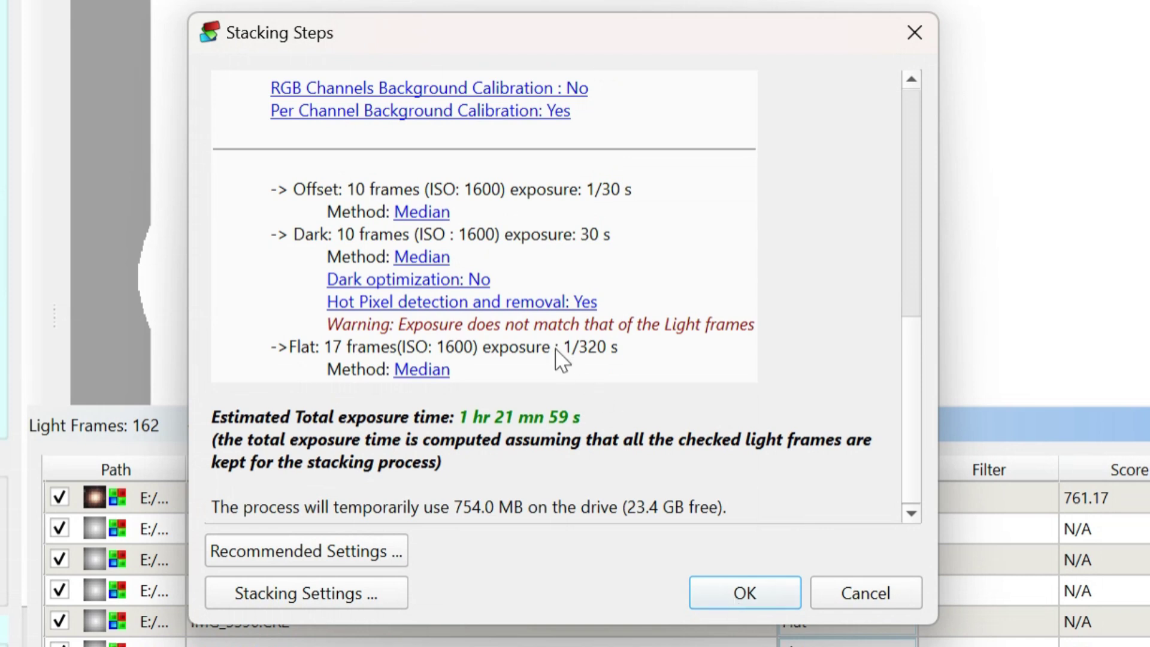
pyautogui.scroll(10, 556, 353)
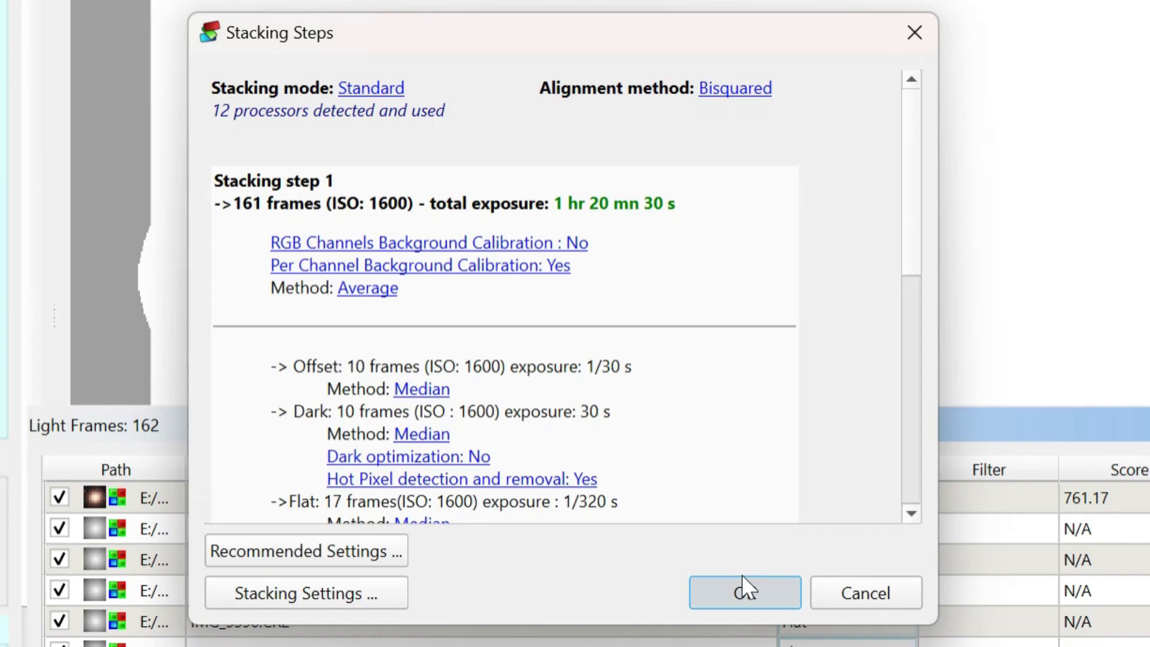
# Step: Start stacking, then apply Levels to the Green channel with black point 13.88 and gamma 2.86
pyautogui.click(1063, 610)
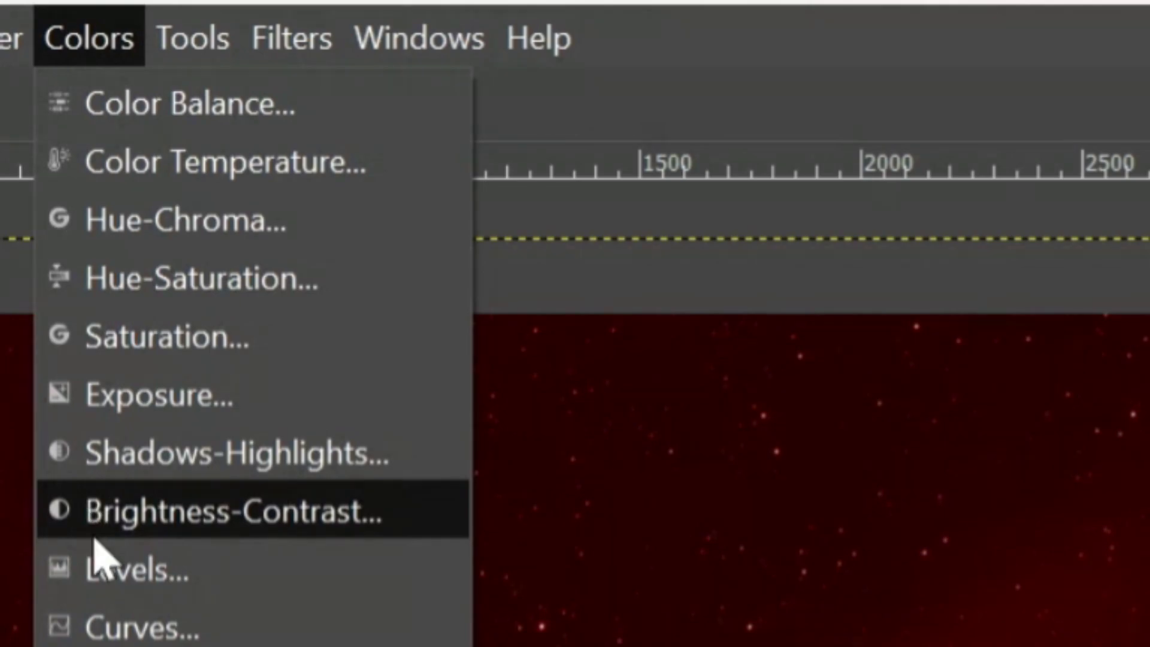
pyautogui.click(114, 566)
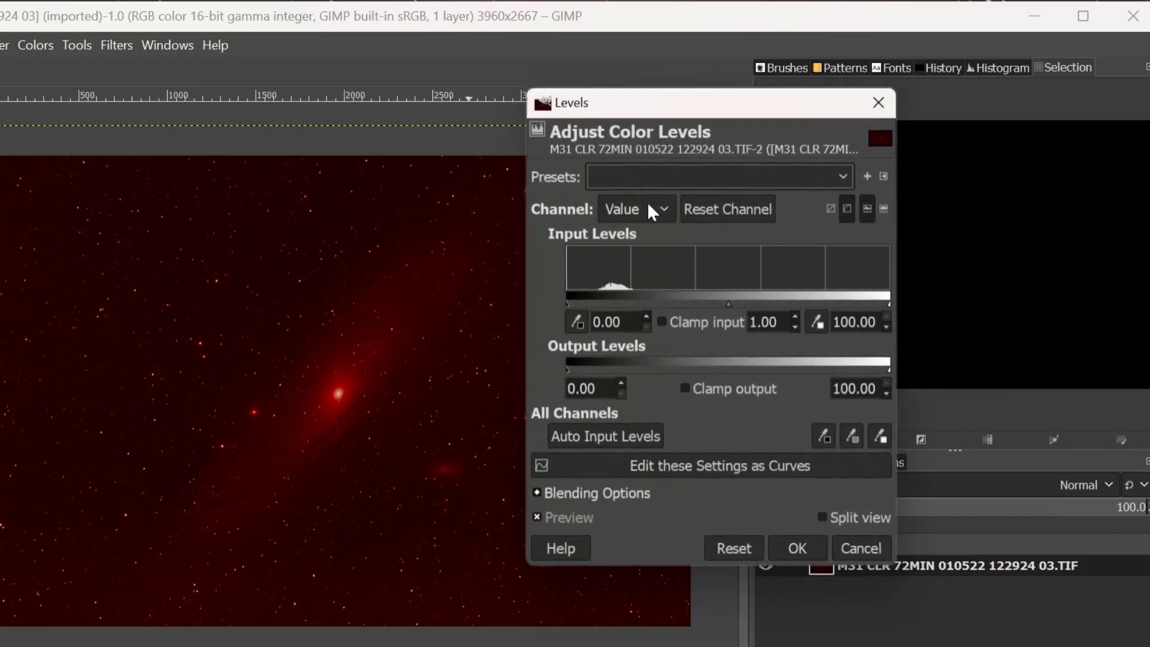
pyautogui.click(637, 209)
pyautogui.click(637, 244)
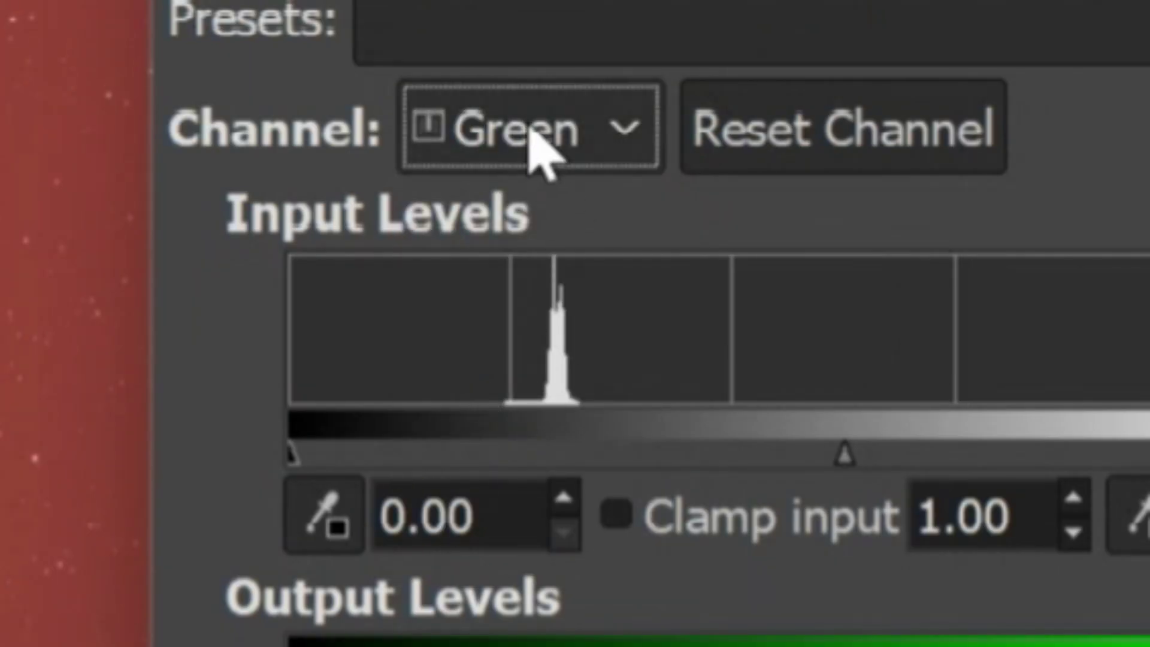
pyautogui.moveTo(336, 422); pyautogui.dragTo(415, 435)
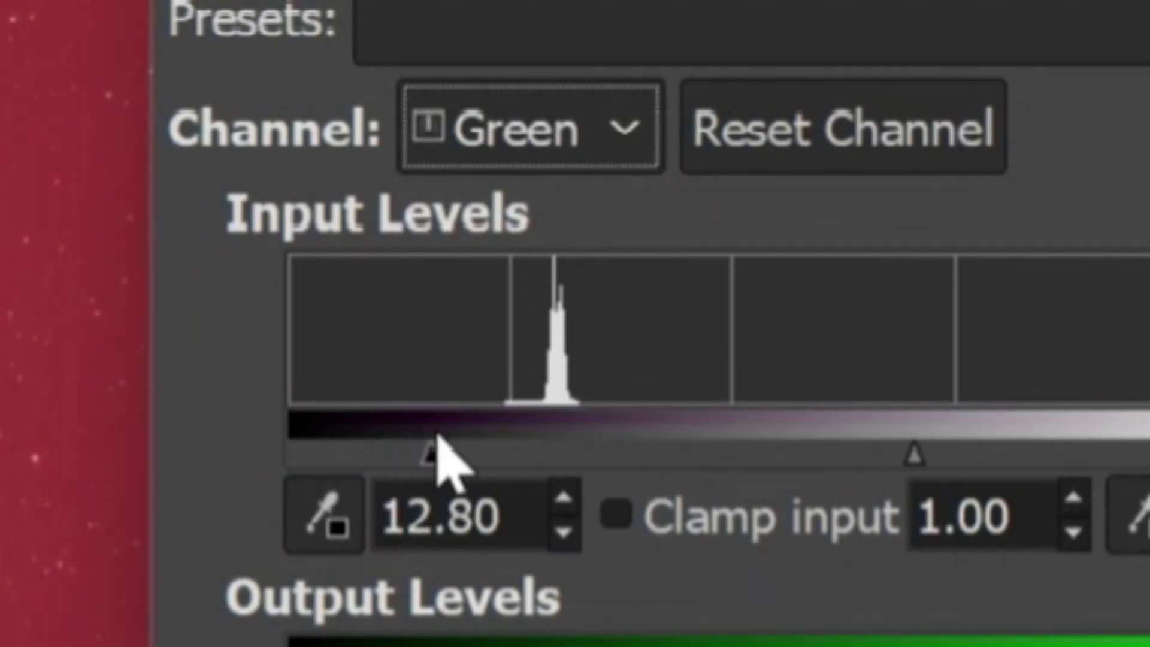
pyautogui.moveTo(818, 422); pyautogui.dragTo(706, 487)
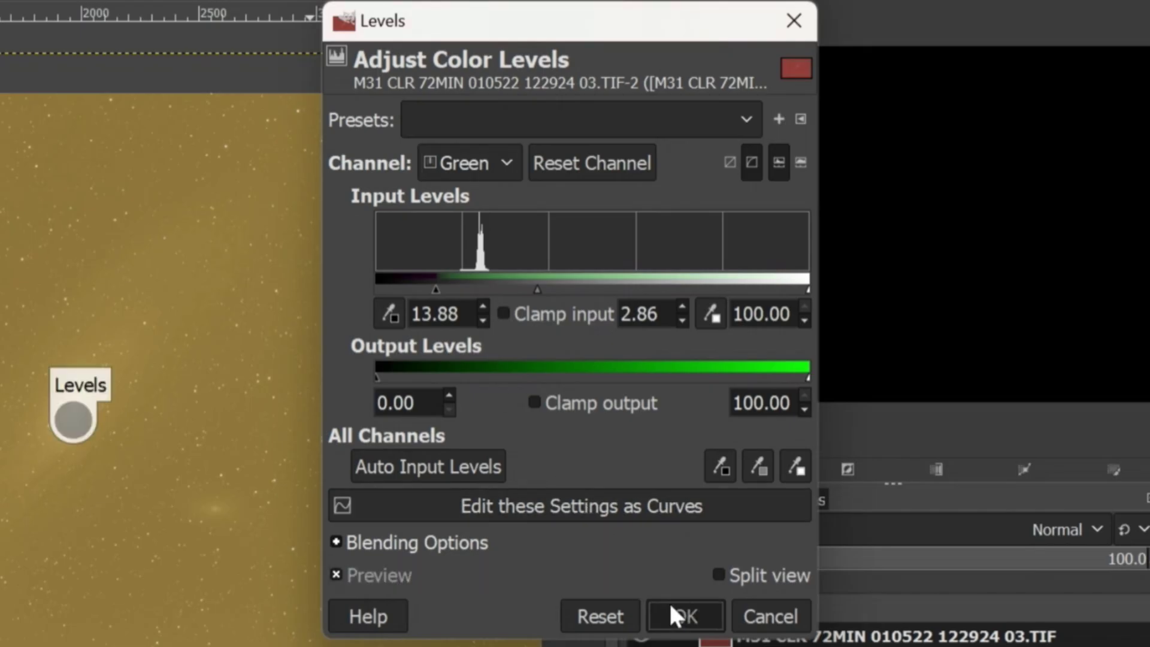
pyautogui.click(669, 606)
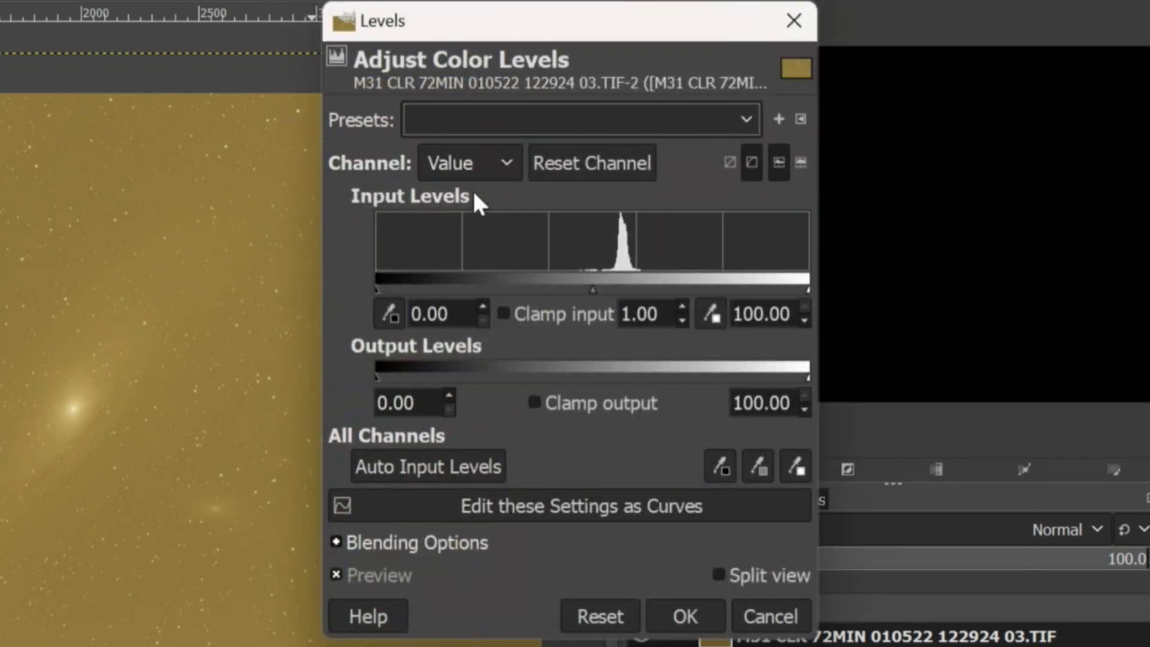
# Step: Apply a Red channel levels correction with black point 37.31 and gamma 1.91
pyautogui.click(479, 166)
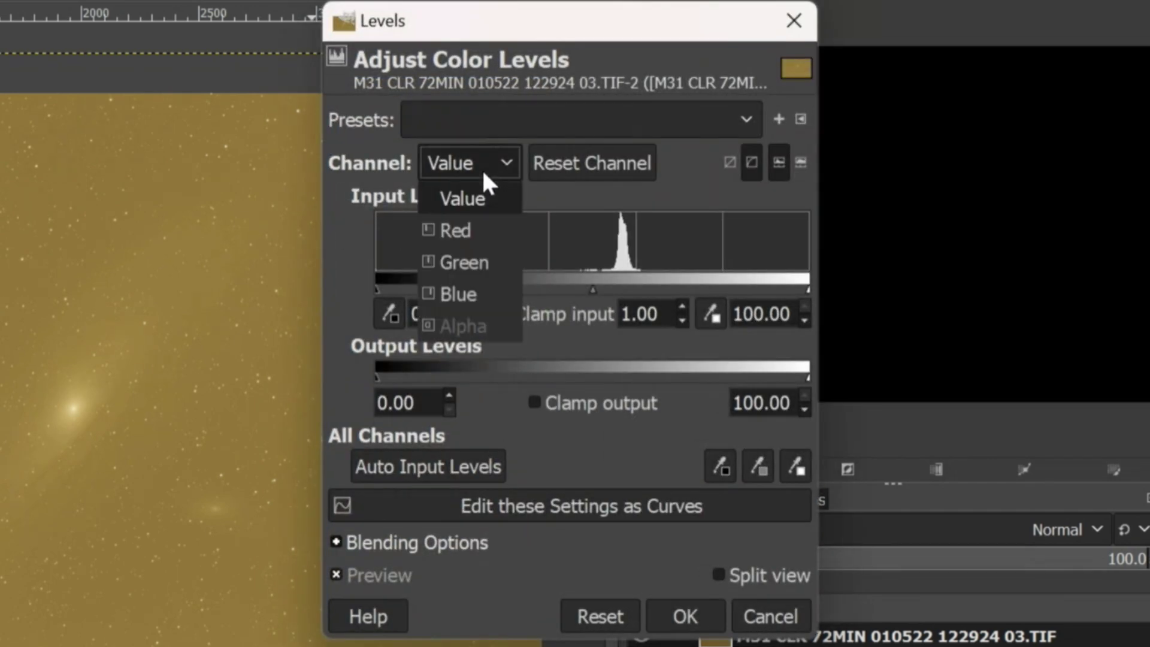
pyautogui.click(479, 229)
pyautogui.moveTo(377, 289)
pyautogui.mouseDown()
pyautogui.moveTo(487, 318)
pyautogui.moveTo(559, 311)
pyautogui.mouseUp()
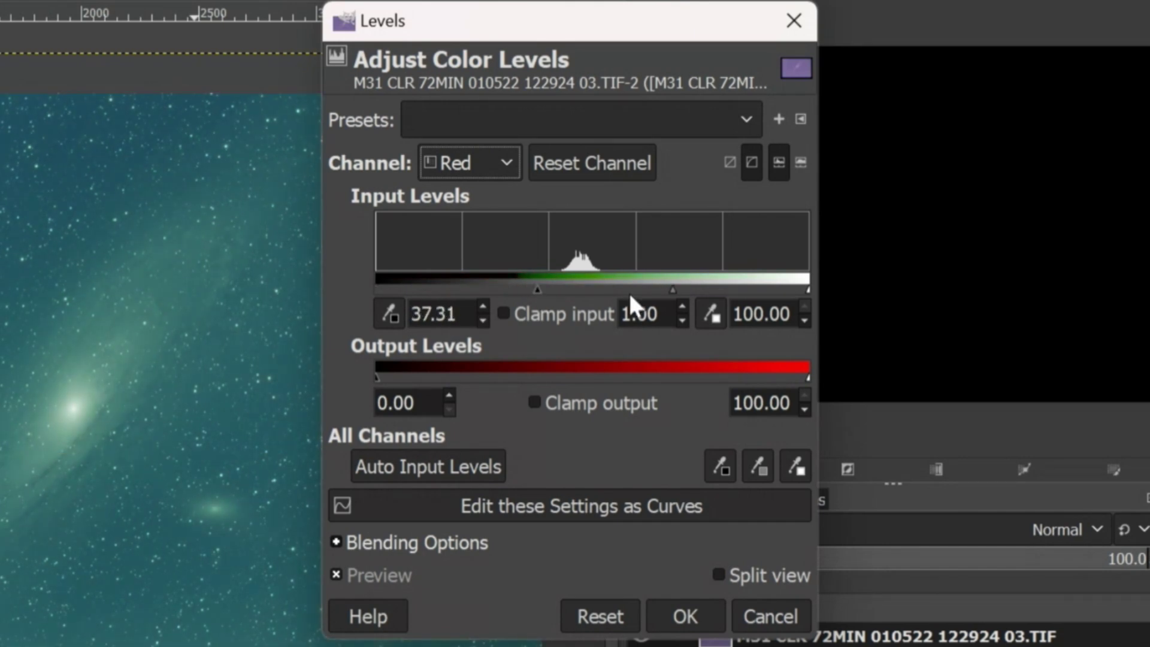
pyautogui.click(628, 291)
pyautogui.click(683, 615)
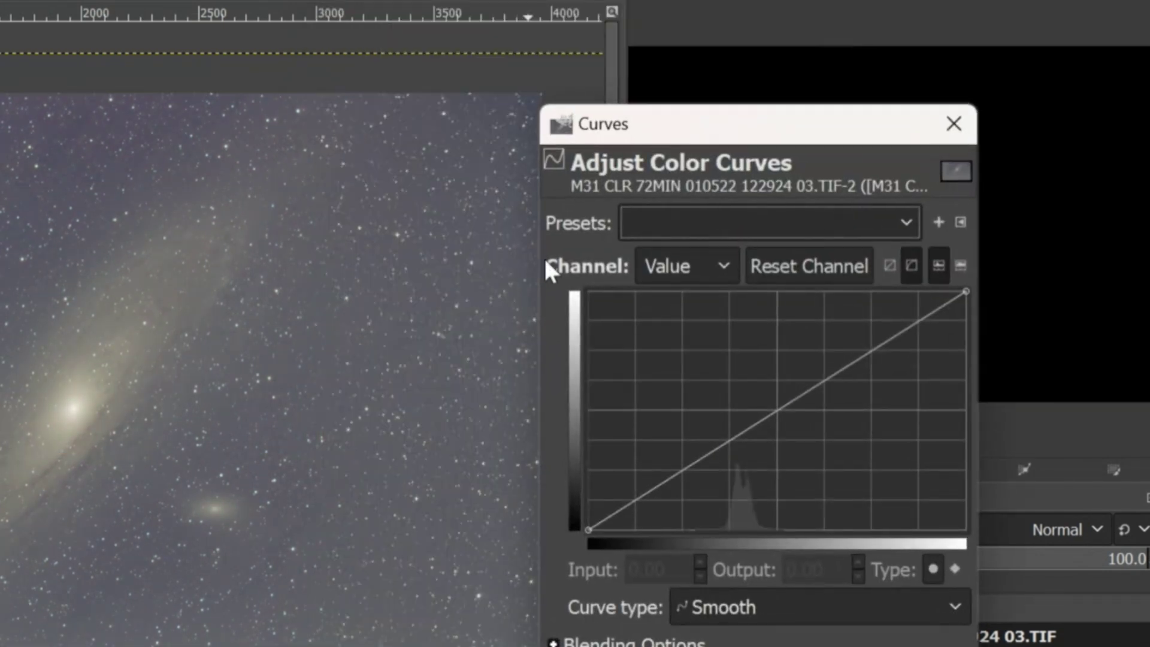
# Step: Clip red, green and blue curve shadows at 27.30, 26.80 and 33.75, adding a Blue point at 50.12/26.95
pyautogui.click(690, 265)
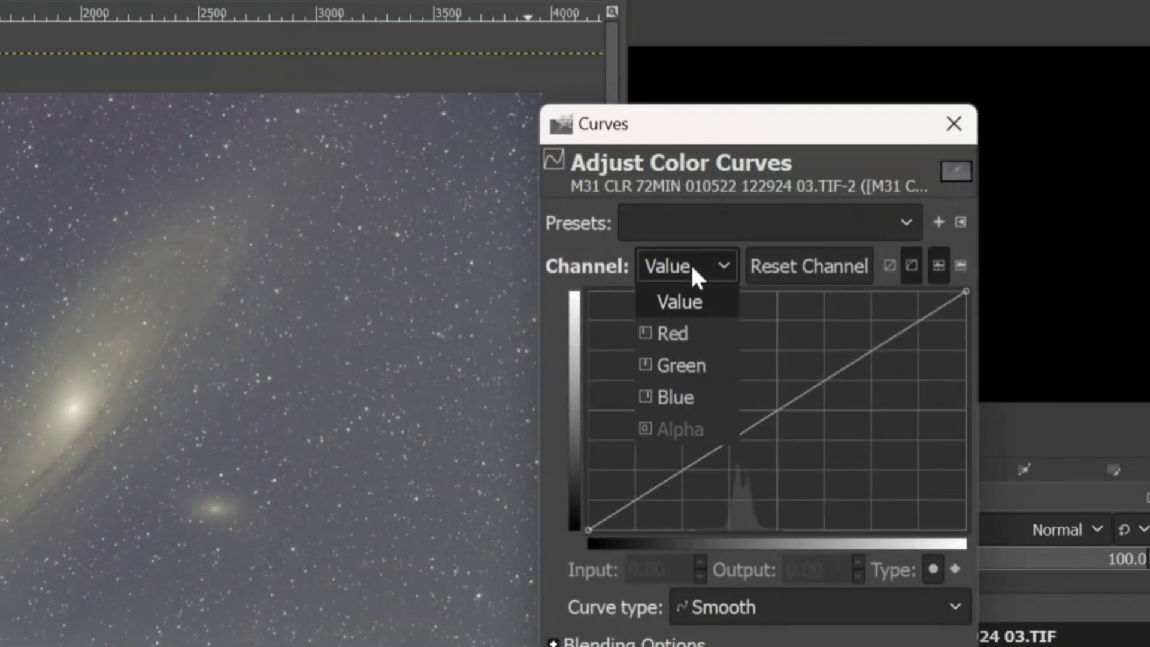
pyautogui.click(683, 300)
pyautogui.press('Down')
pyautogui.moveTo(858, 367); pyautogui.dragTo(858, 450)
pyautogui.scroll(-1, 875, 174)
pyautogui.moveTo(840, 379); pyautogui.dragTo(857, 431)
pyautogui.scroll(-1, 875, 170)
pyautogui.moveTo(883, 351); pyautogui.dragTo(883, 461)
pyautogui.click(944, 361)
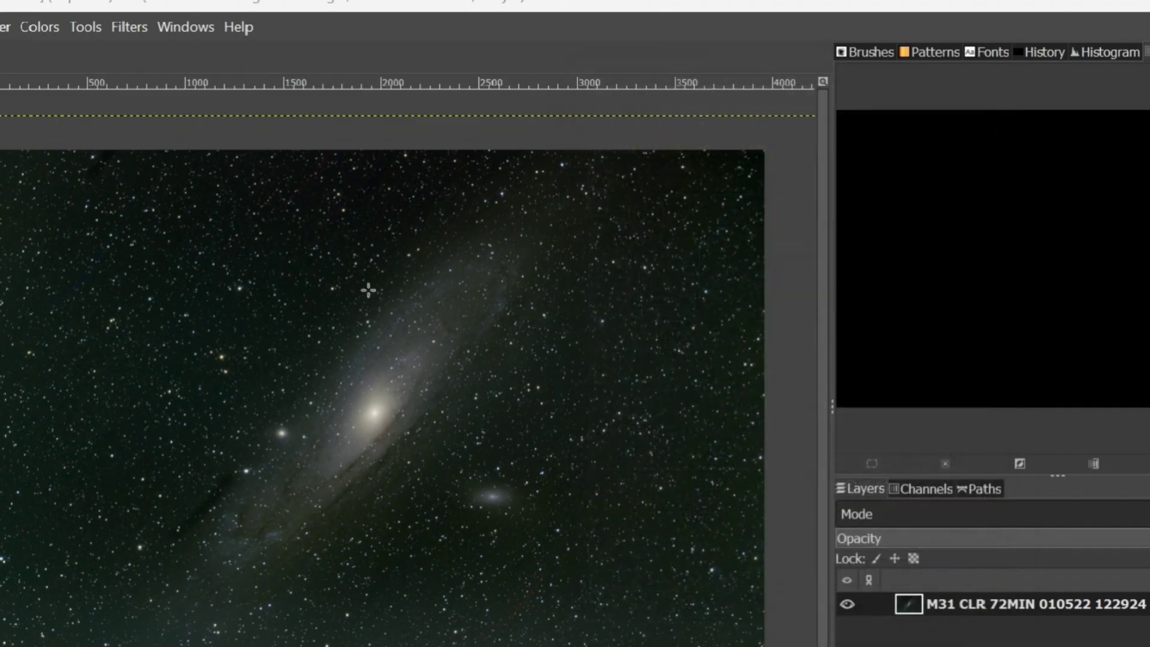
# Step: Start a second Curves pass, brighten the Value curve, then move on to the red and blue channel curves
pyautogui.click(42, 27)
pyautogui.click(64, 286)
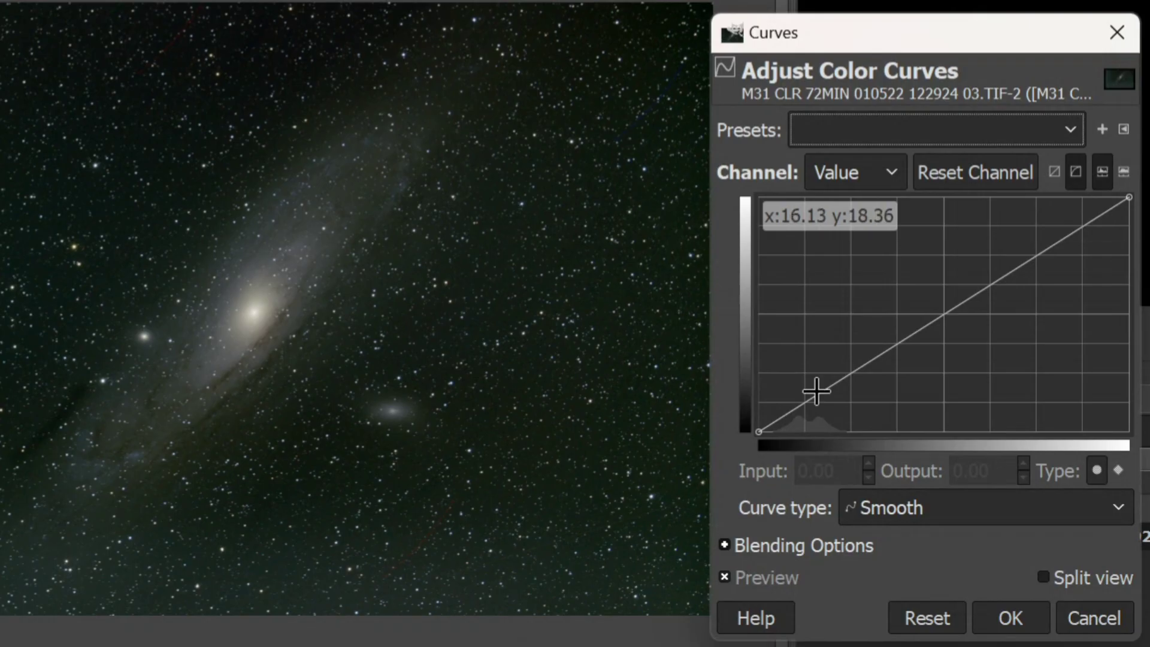
pyautogui.moveTo(816, 391); pyautogui.dragTo(879, 328)
pyautogui.click(892, 173)
pyautogui.click(855, 239)
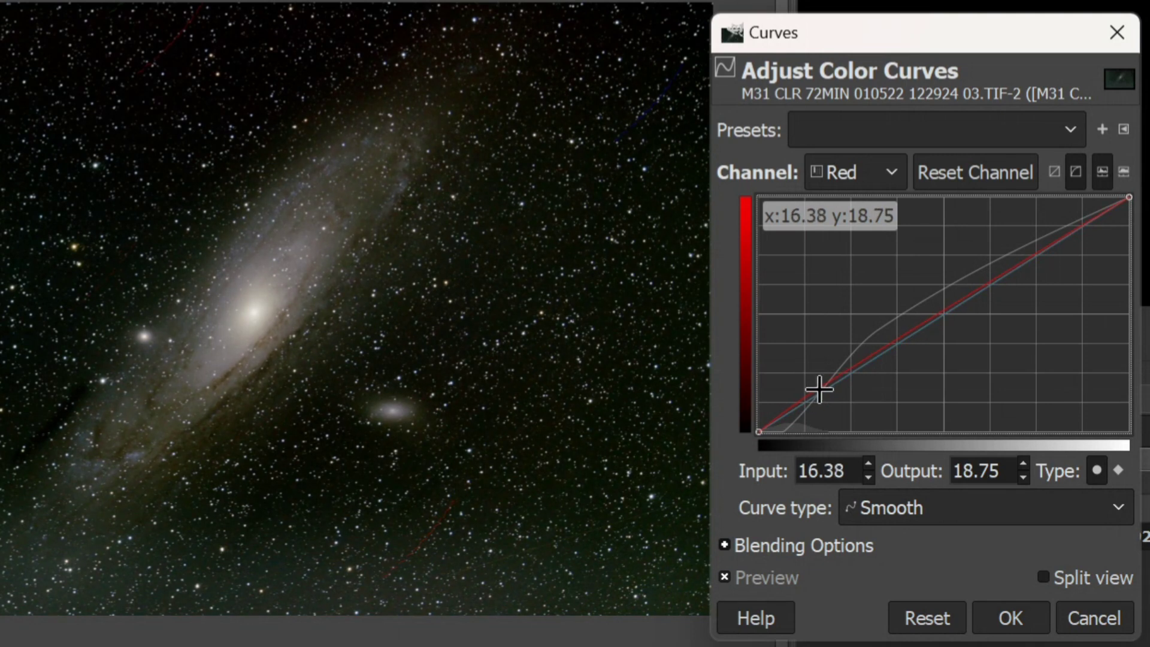
pyautogui.click(856, 172)
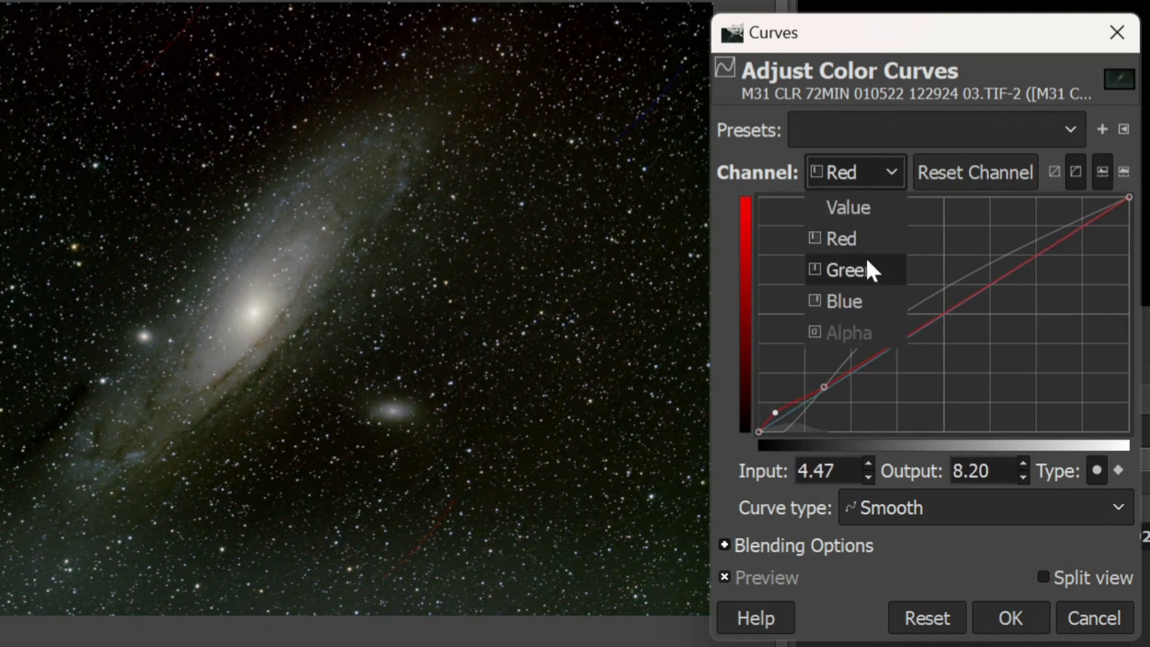
pyautogui.click(845, 300)
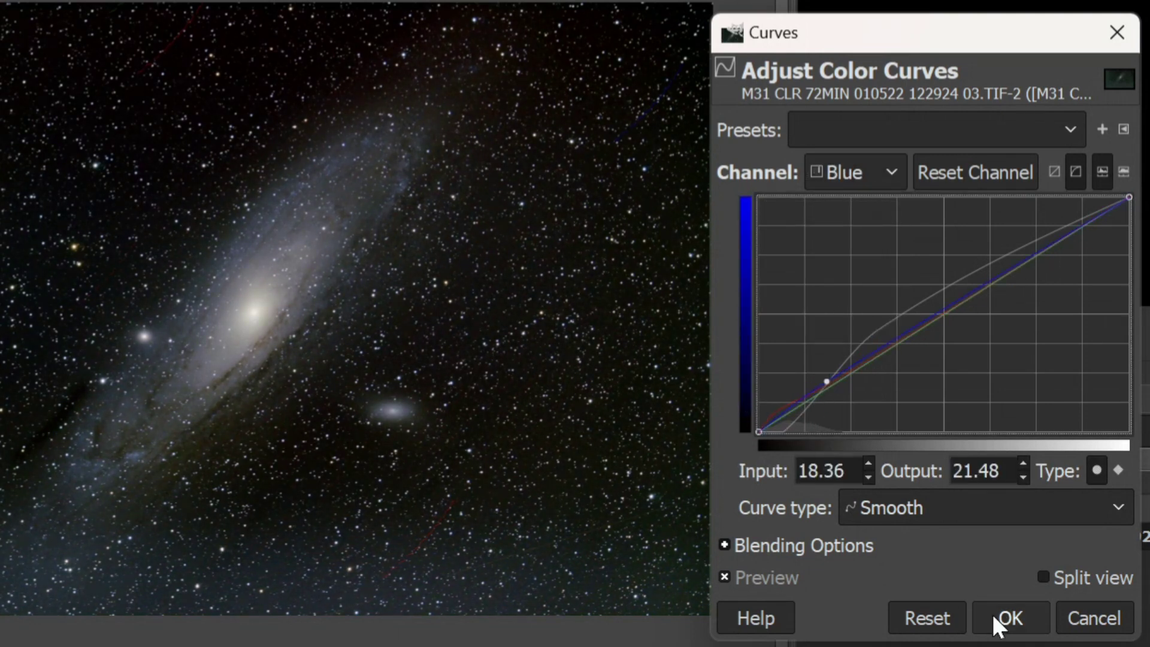
# Step: Apply the curves and crop the image tightly around the galaxy, fitting it to the window
pyautogui.click(1009, 617)
pyautogui.moveTo(192, 78); pyautogui.dragTo(950, 557)
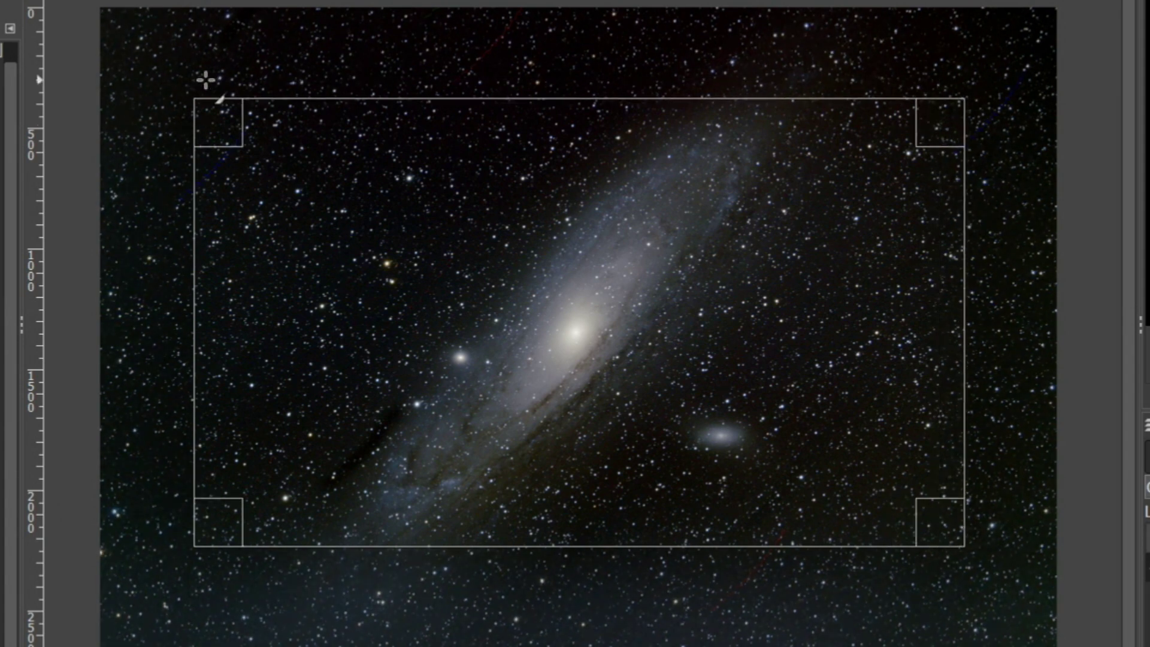
pyautogui.moveTo(207, 102); pyautogui.dragTo(257, 109)
pyautogui.moveTo(924, 527); pyautogui.dragTo(872, 526)
pyautogui.press('Return')
pyautogui.hotkey('shift', 'ctrl', 'j')
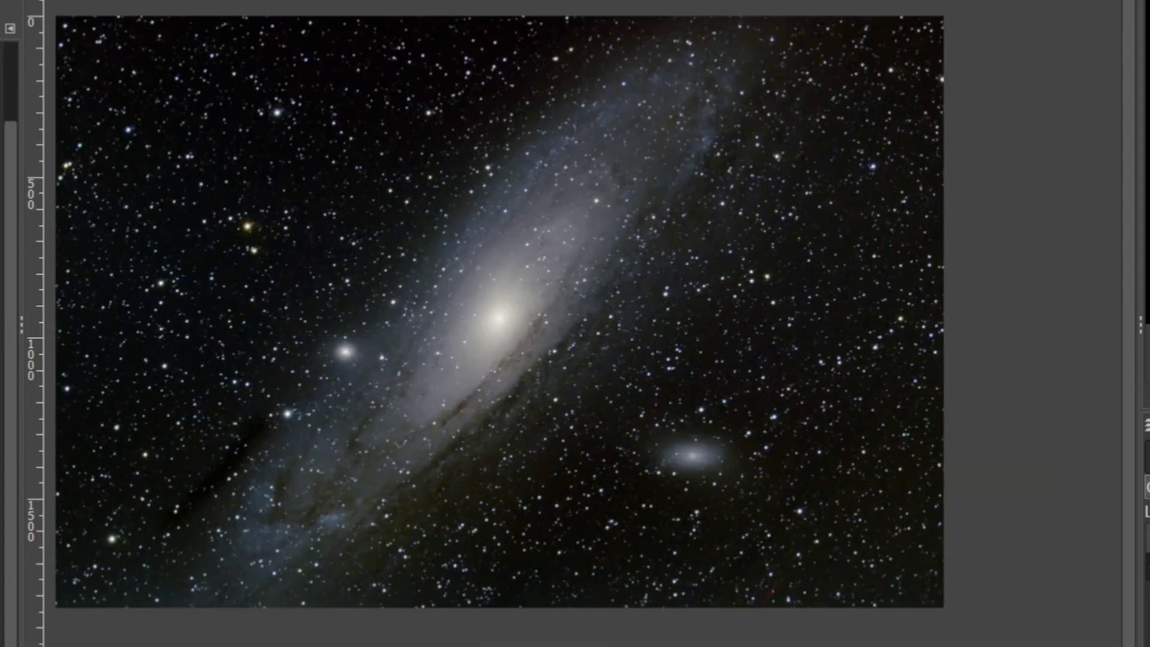
# Step: Adjust saturation, sharpen with Unsharp Mask, and drop in My projectf.png as a signature layer
pyautogui.click(172, 21)
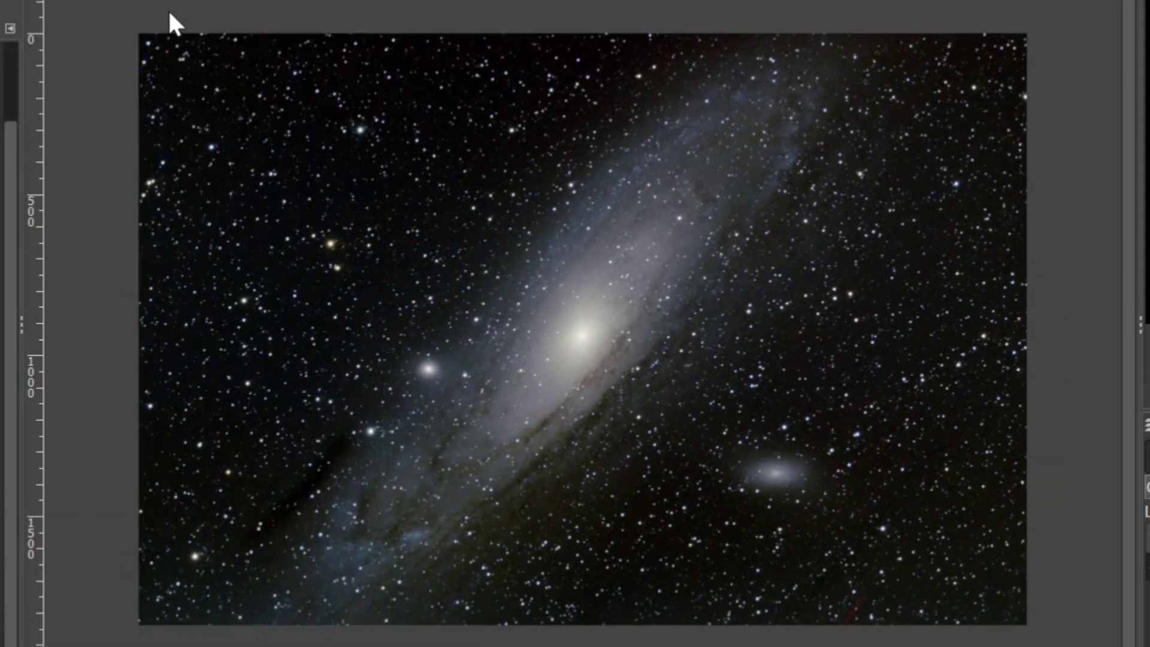
pyautogui.press('Escape')
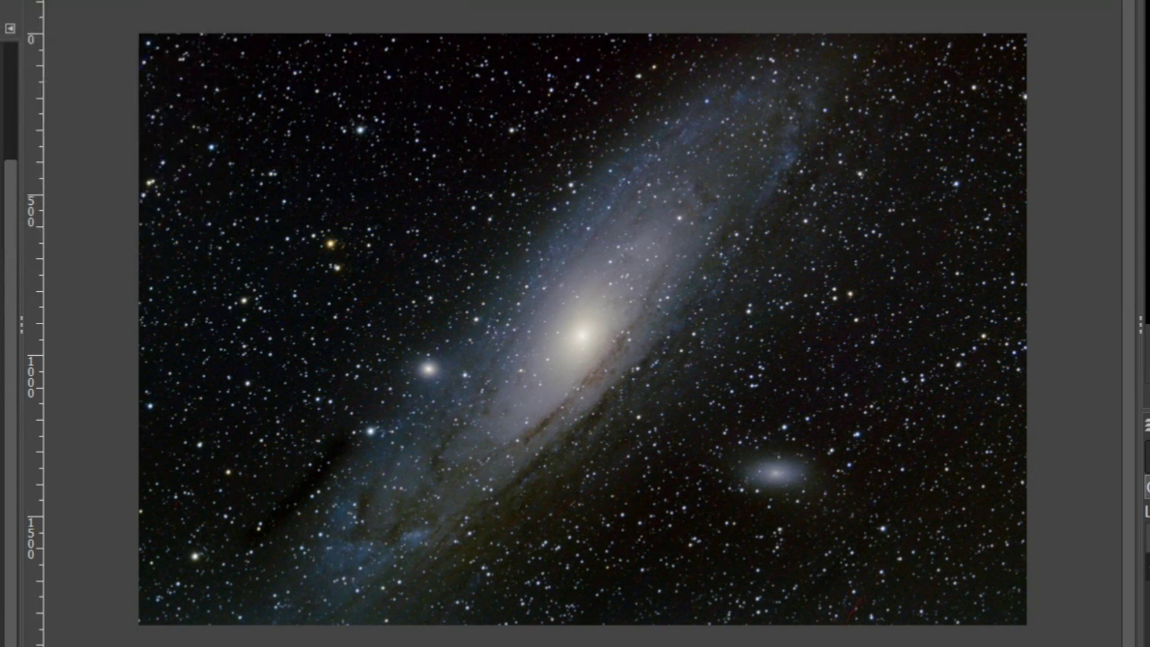
pyautogui.click(273, 0)
pyautogui.click(647, 288)
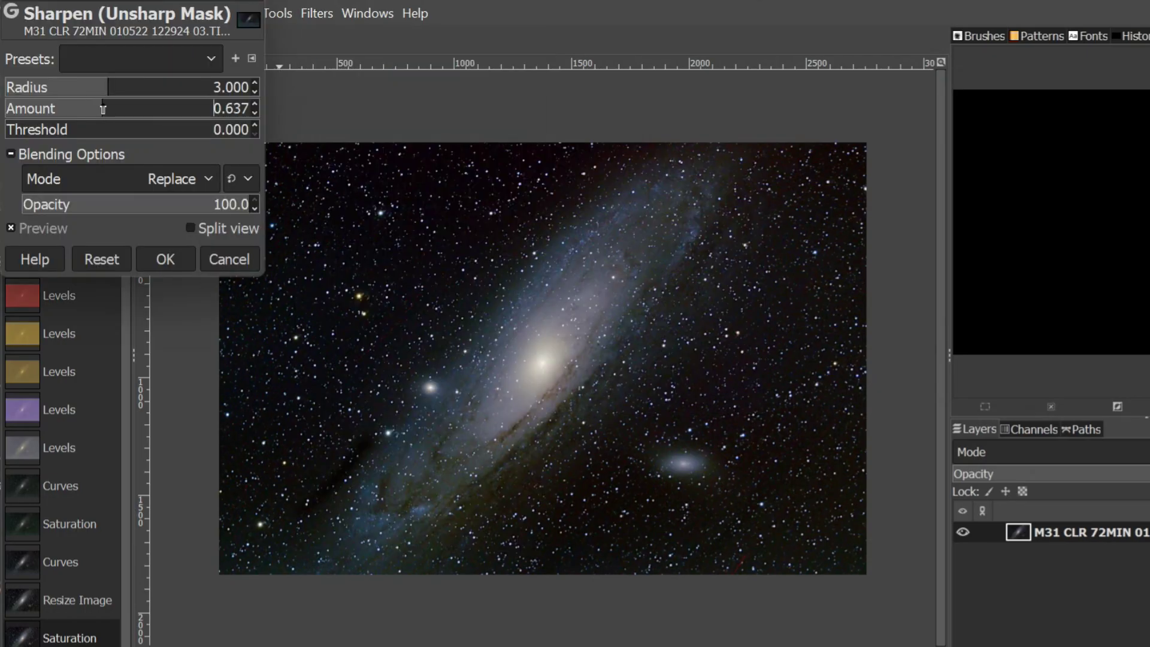
pyautogui.click(166, 259)
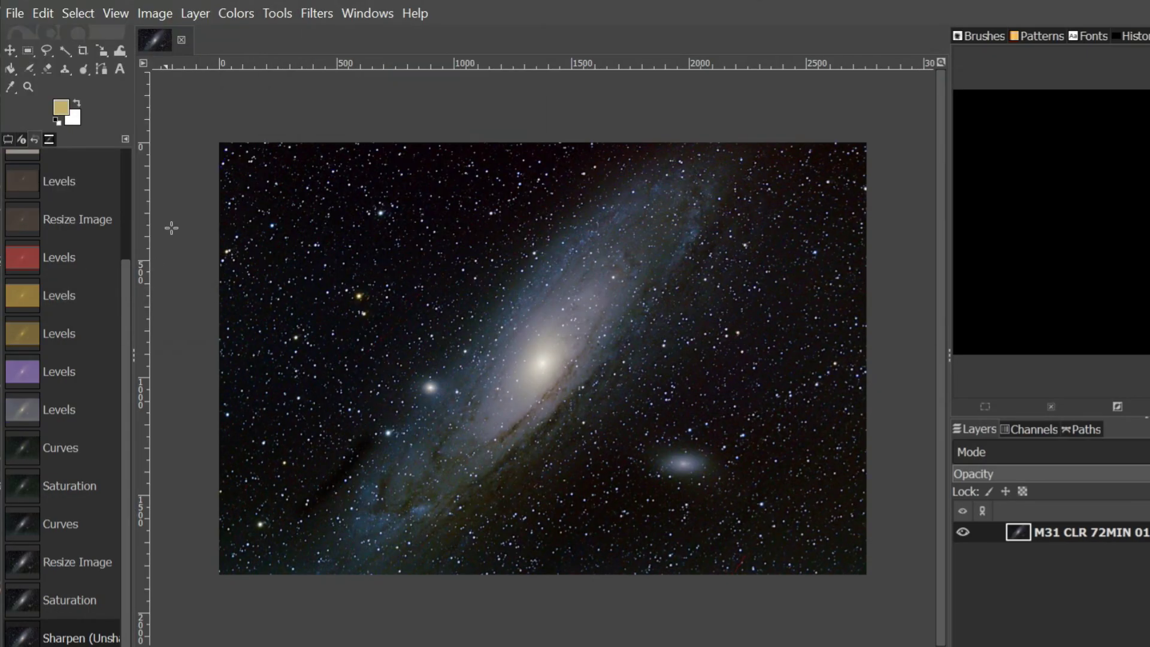
pyautogui.moveTo(1144, 521); pyautogui.dragTo(1007, 516)
# Step: Scale the signature layer to 329x185 and move it to the bottom-right corner
pyautogui.click(982, 547)
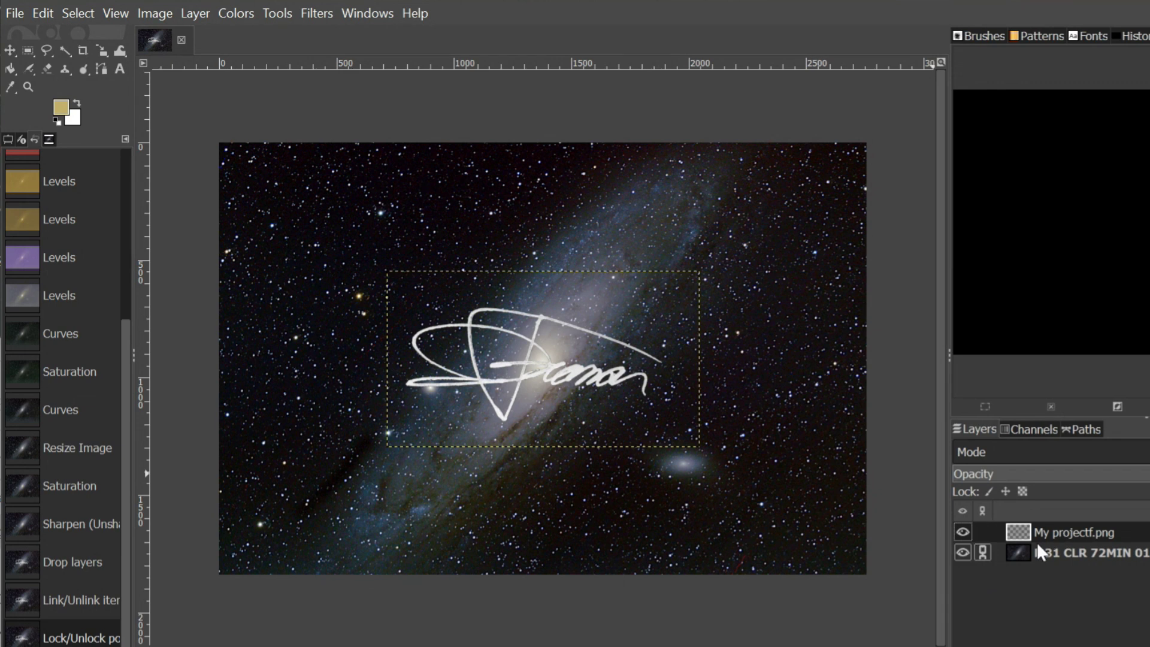
pyautogui.hotkey('shift', 's')
pyautogui.click(850, 137)
pyautogui.write('185')
pyautogui.press('Return')
pyautogui.press('m')
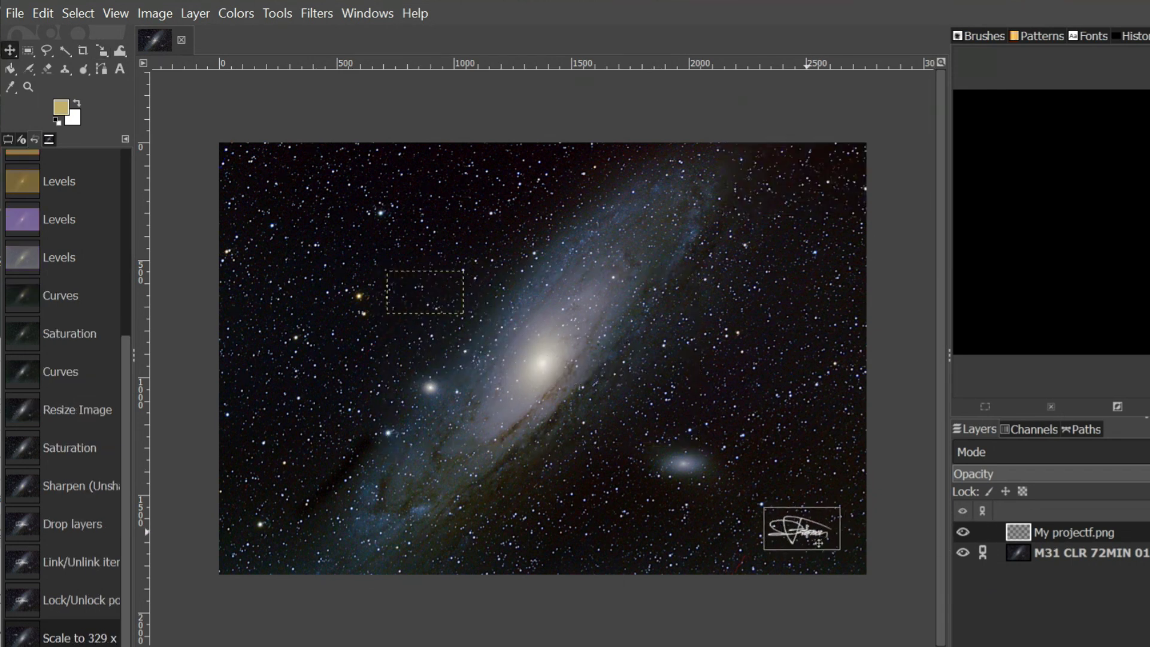
# Step: Merge the visible layers and export the image as a JPG
pyautogui.hotkey('ctrl', 'm')
pyautogui.press('Return')
pyautogui.click(15, 13)
pyautogui.click(47, 312)
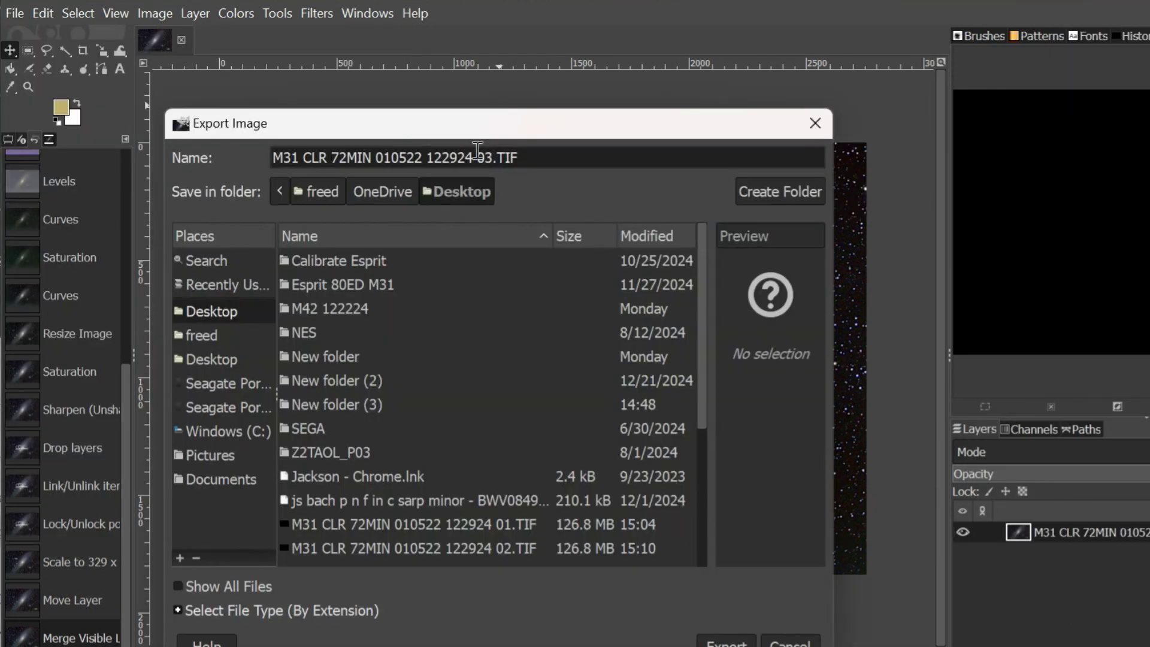
pyautogui.write('jpg')
pyautogui.press('Return')
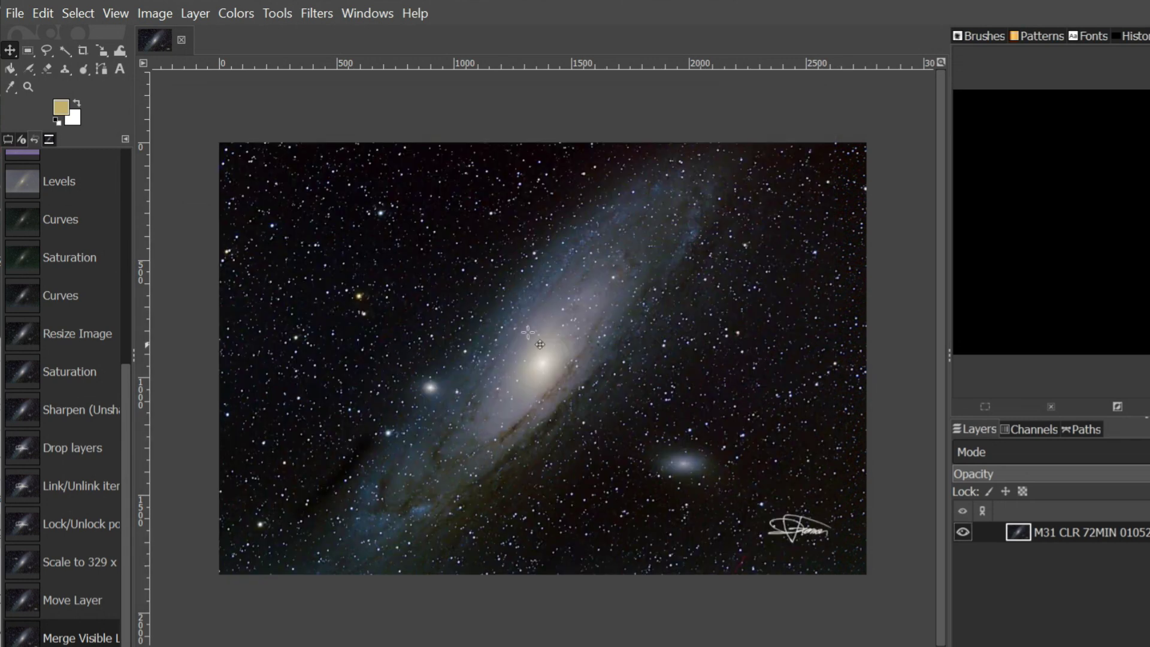
# Step: Save the GIMP project, close GIMP, and return to DeepSkyStacker
pyautogui.hotkey('ctrl', 's')
pyautogui.press('Return')
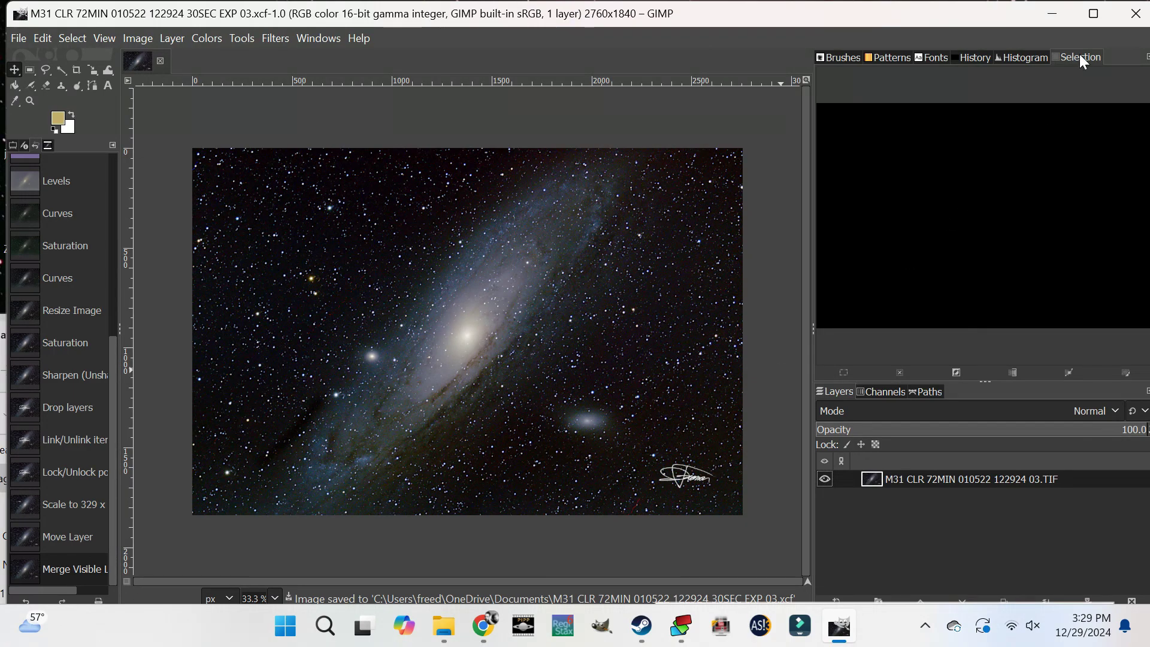
pyautogui.click(1136, 15)
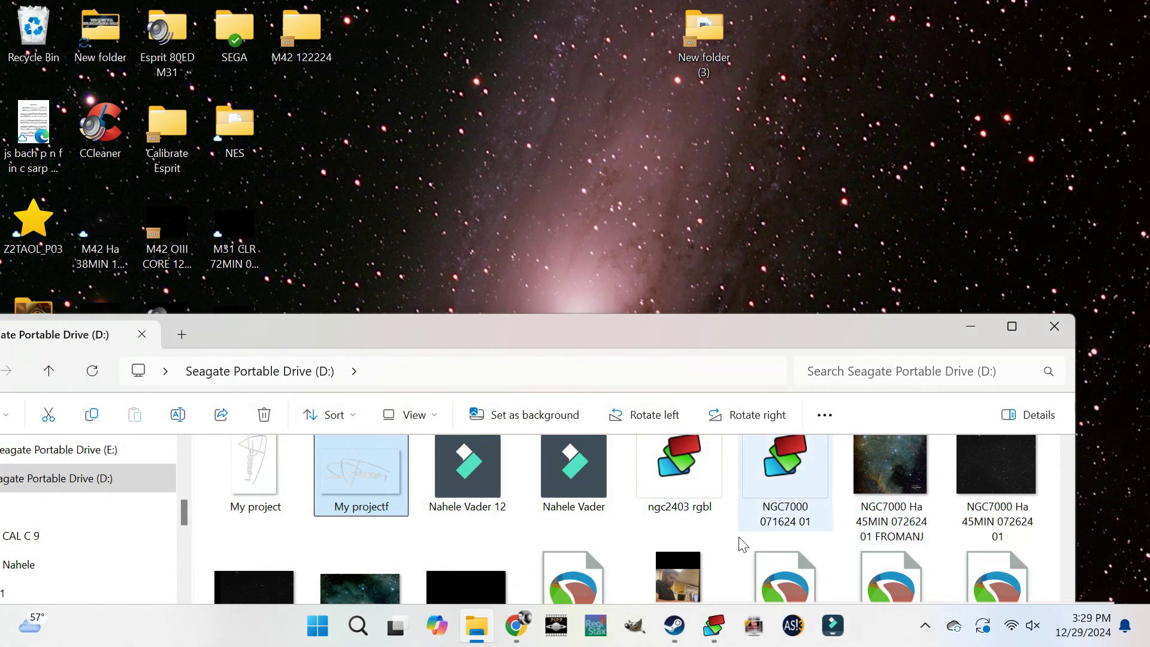
pyautogui.click(719, 624)
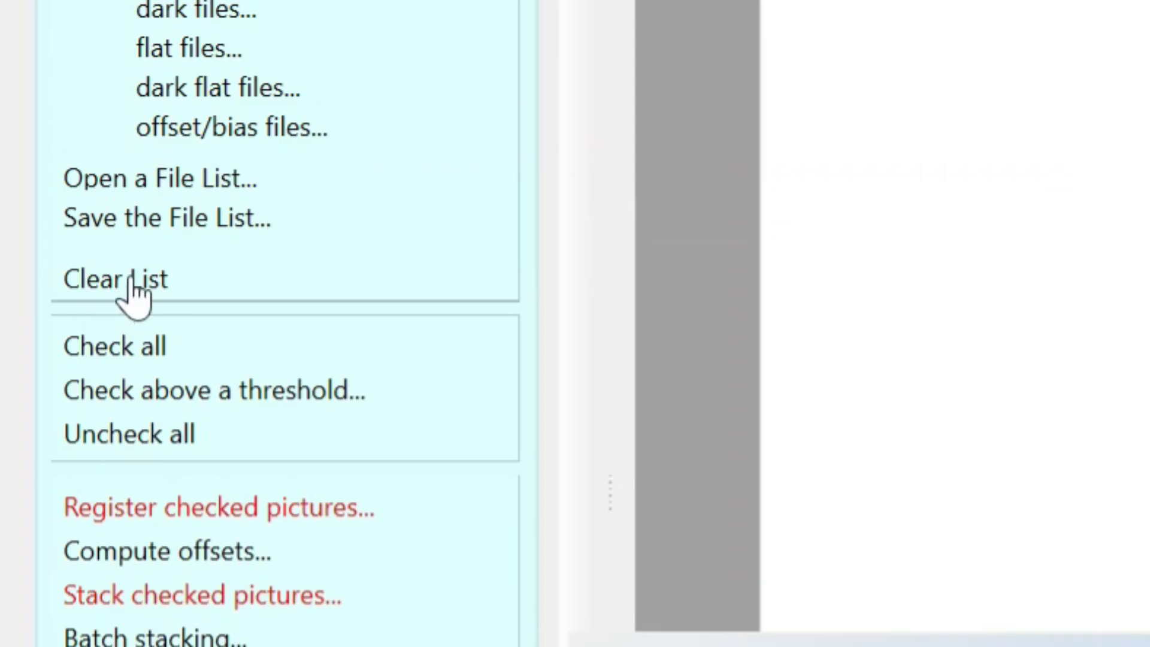
# Step: Clear the frame list and load the saved m31 120824 file list
pyautogui.click(133, 281)
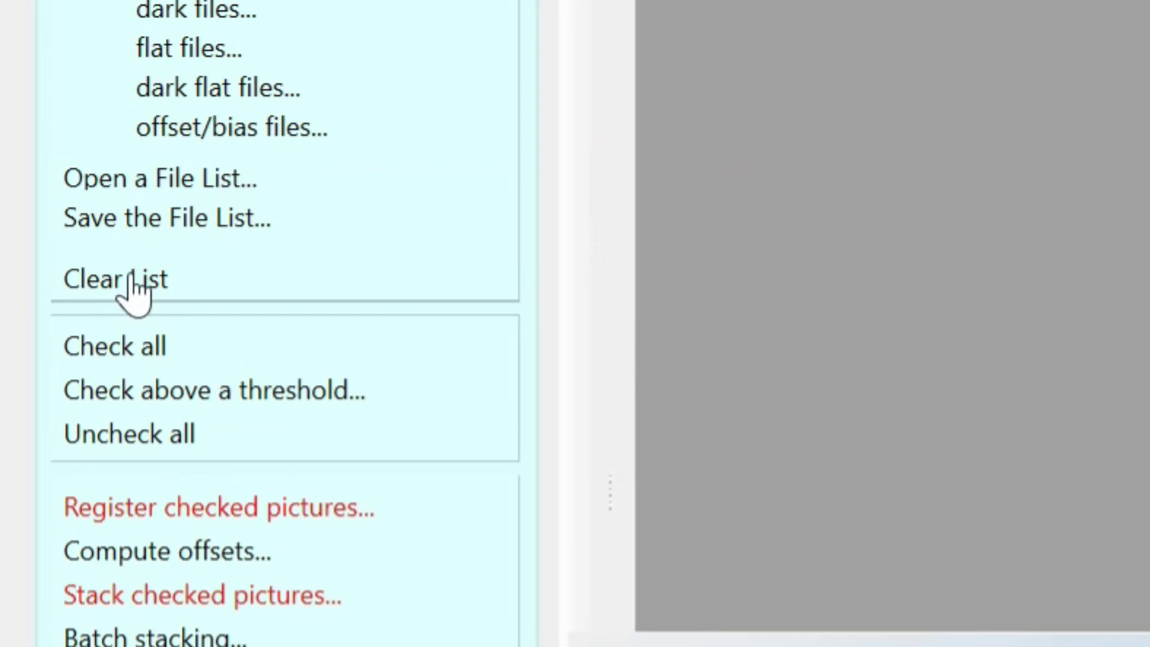
pyautogui.click(170, 182)
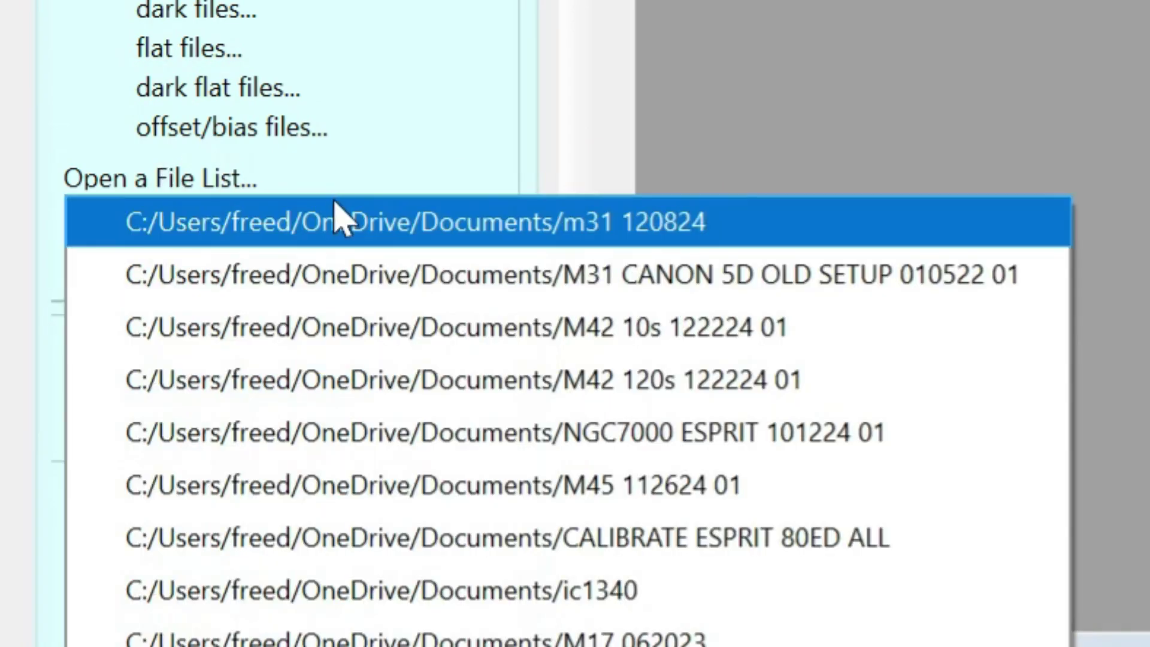
pyautogui.click(336, 209)
# Step: Browse the group frames, previewing the UVIR reference frame scoring 4626.93 and one scoring 2761.47
pyautogui.click(250, 575)
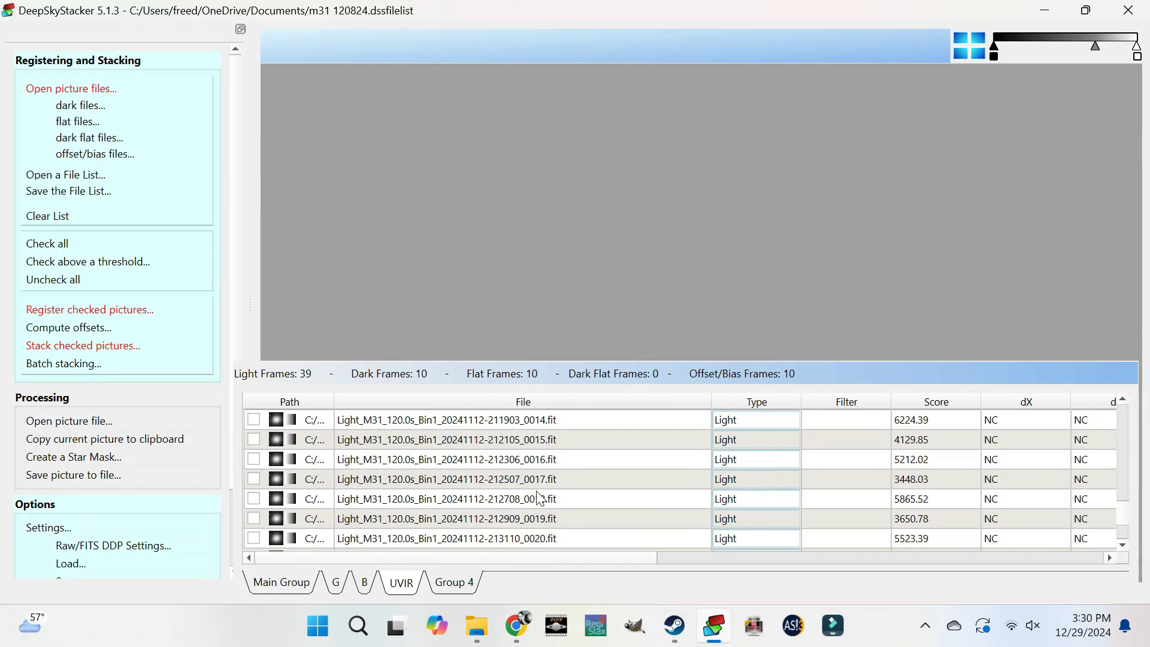
pyautogui.scroll(-3, 671, 333)
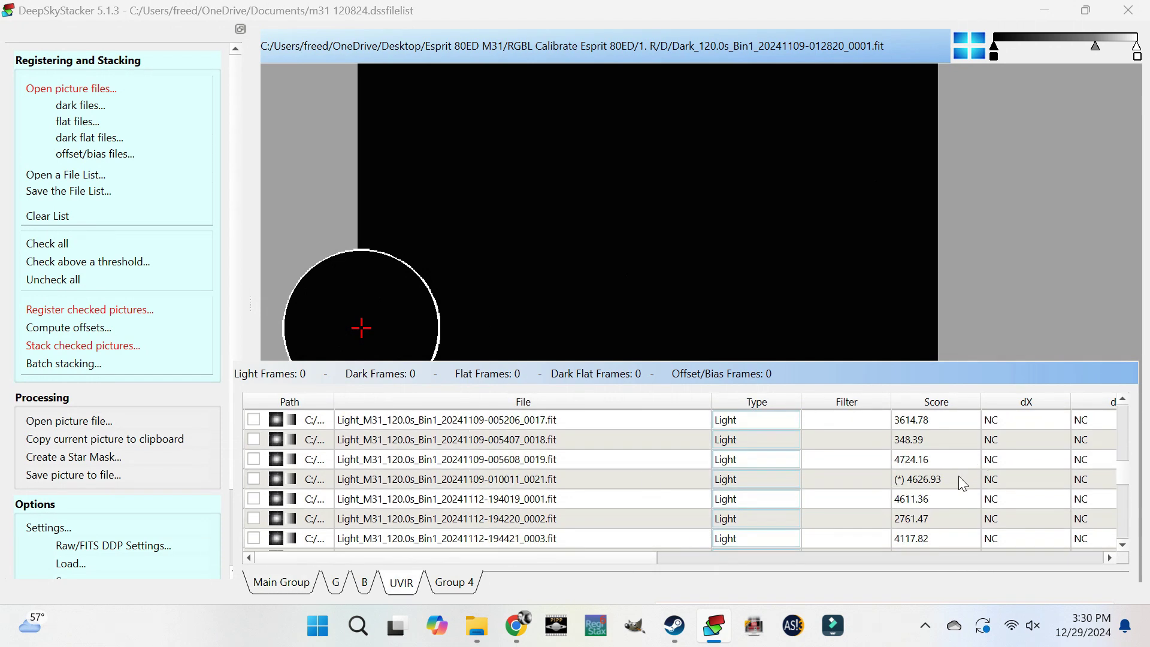
pyautogui.click(958, 479)
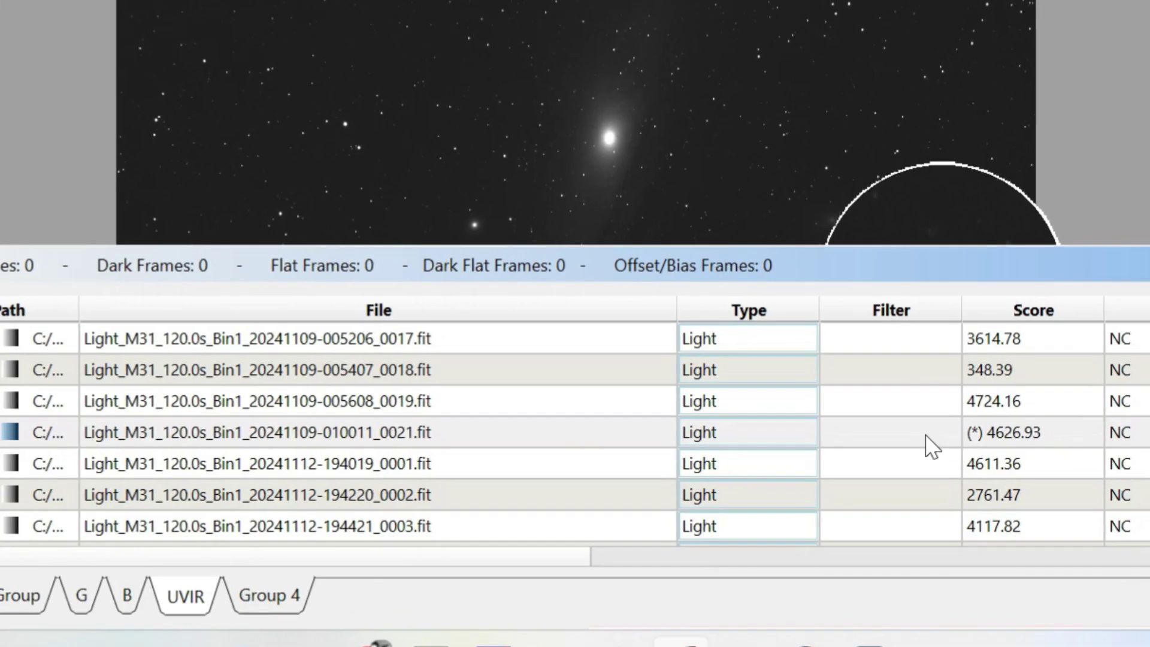
pyautogui.click(932, 446)
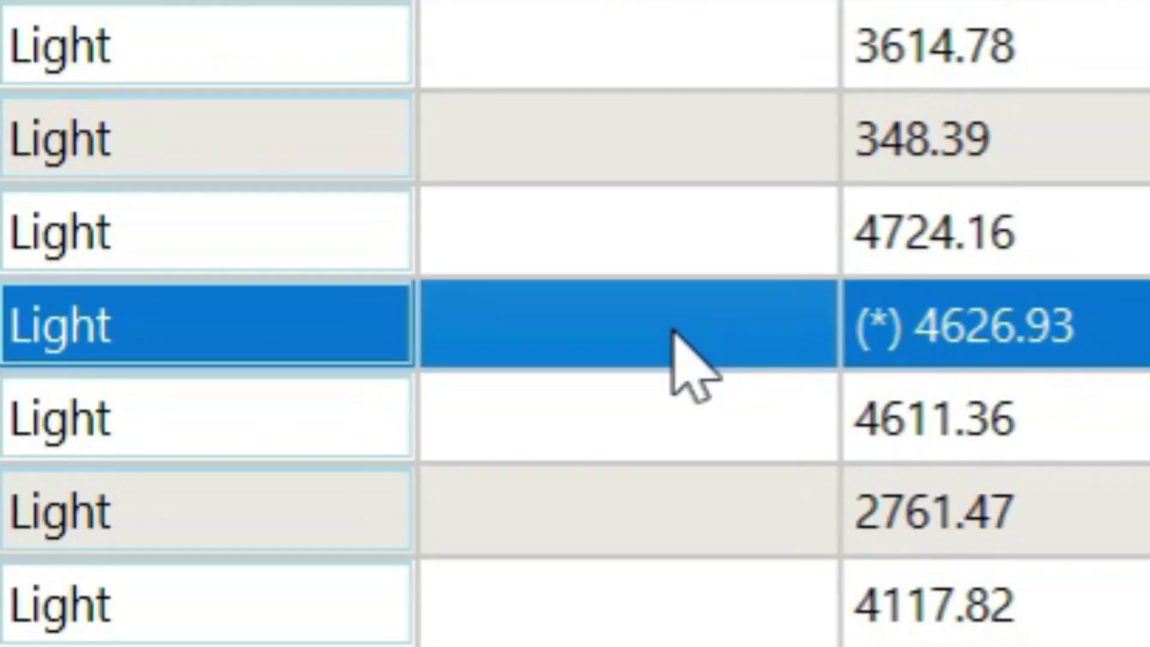
pyautogui.rightClick(672, 329)
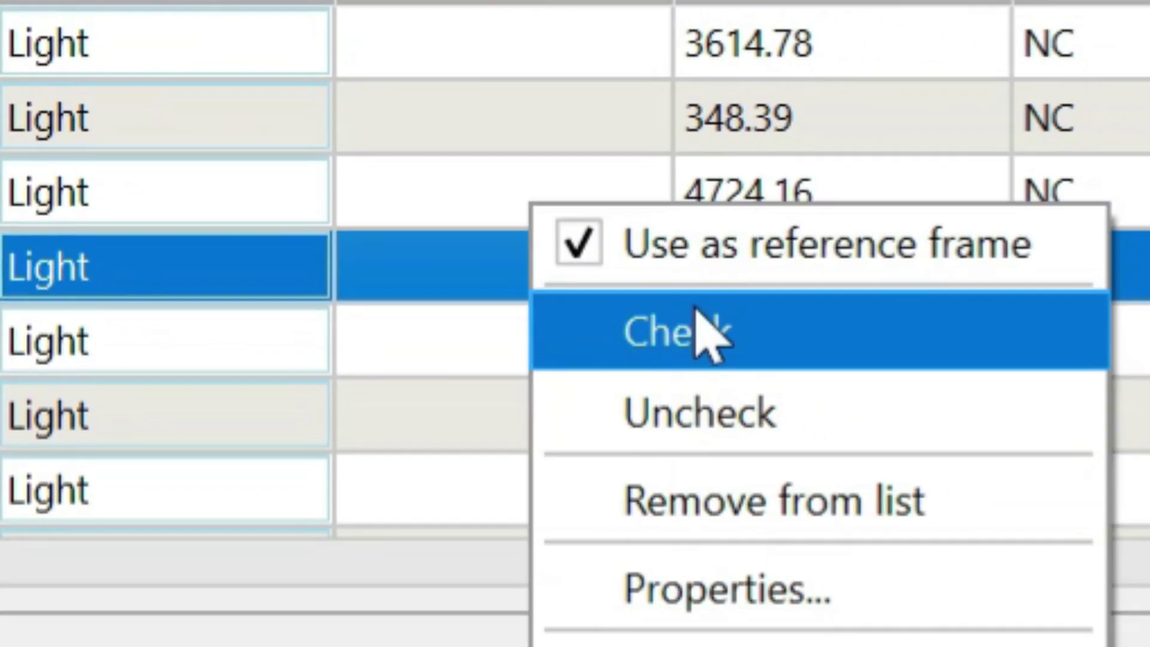
pyautogui.click(399, 413)
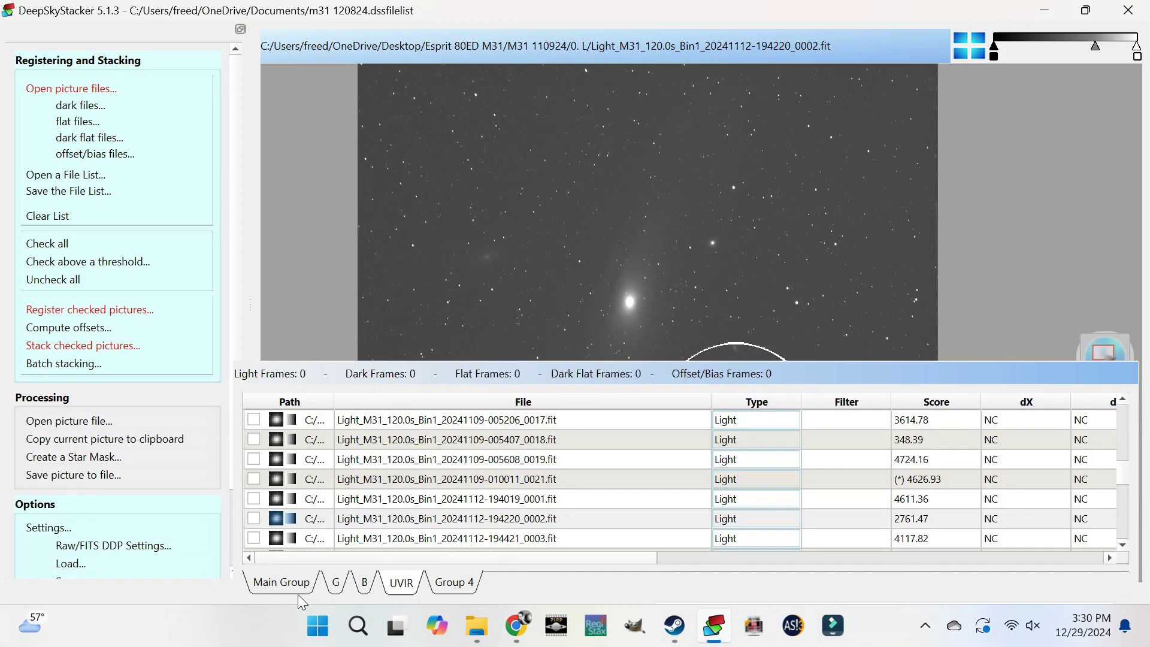
pyautogui.click(279, 583)
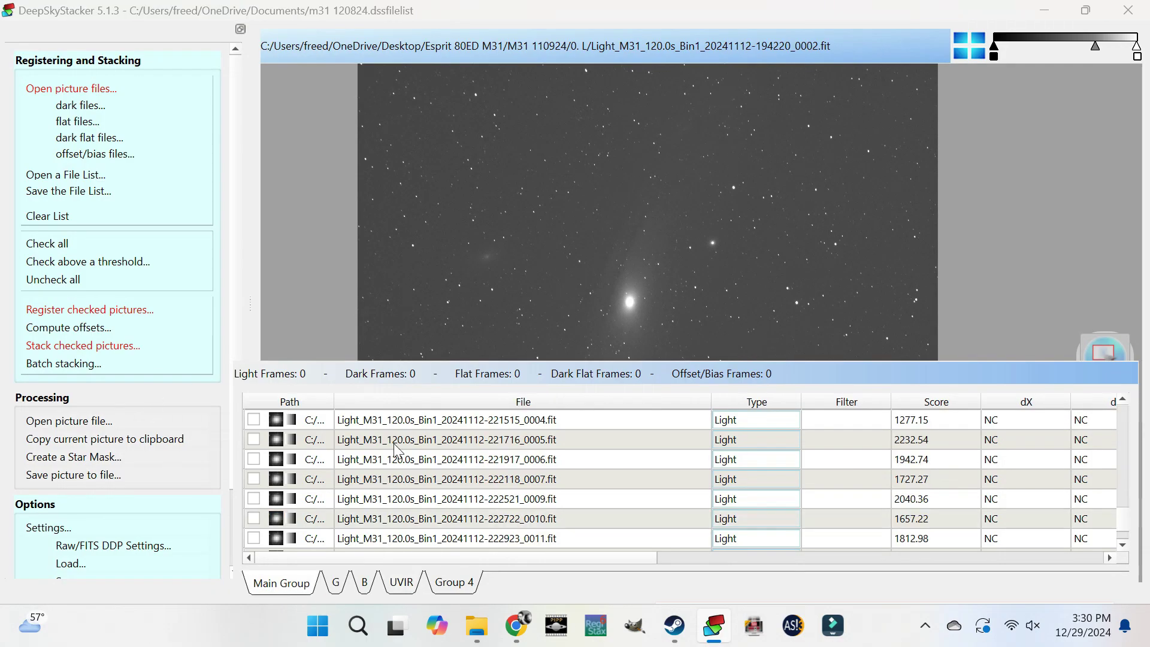
pyautogui.scroll(-5, 365, 486)
pyautogui.scroll(3, 365, 486)
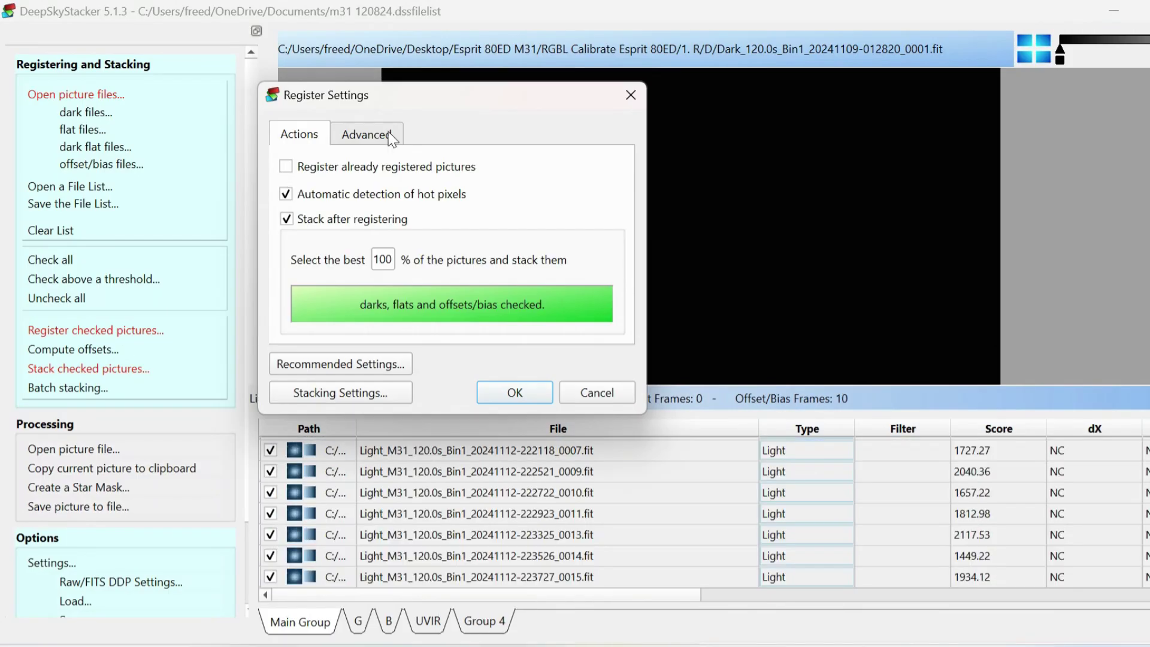
# Step: Register and stack the checked frames, saving each group's stacked result through the B group
pyautogui.press('Return')
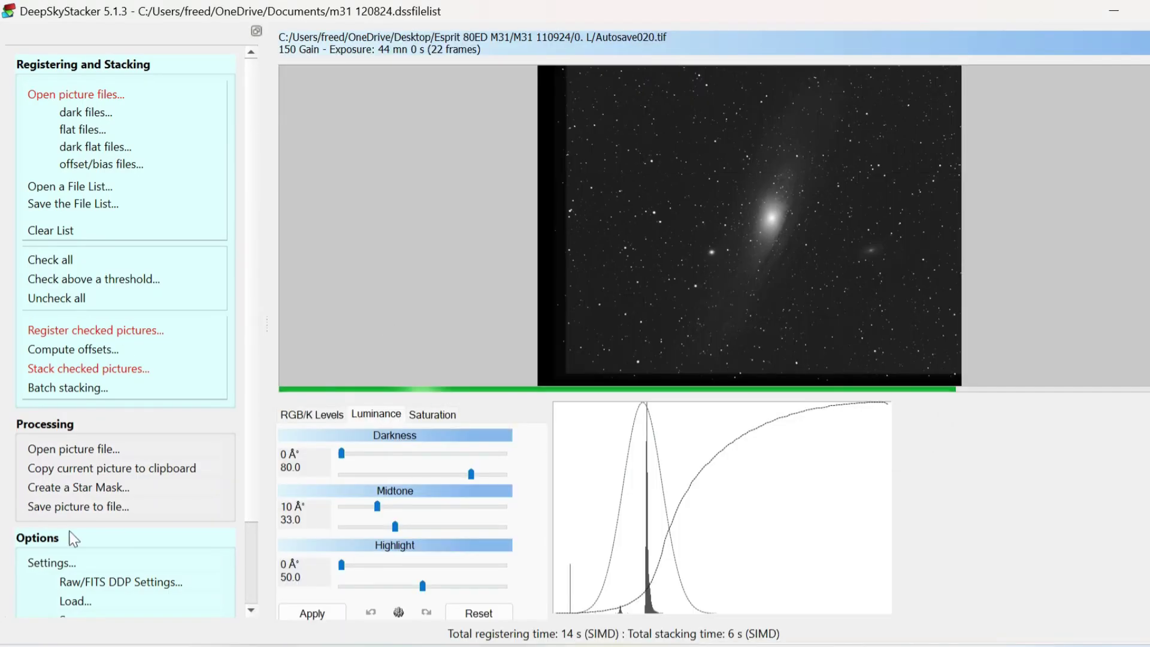
pyautogui.click(79, 508)
pyautogui.press('Return')
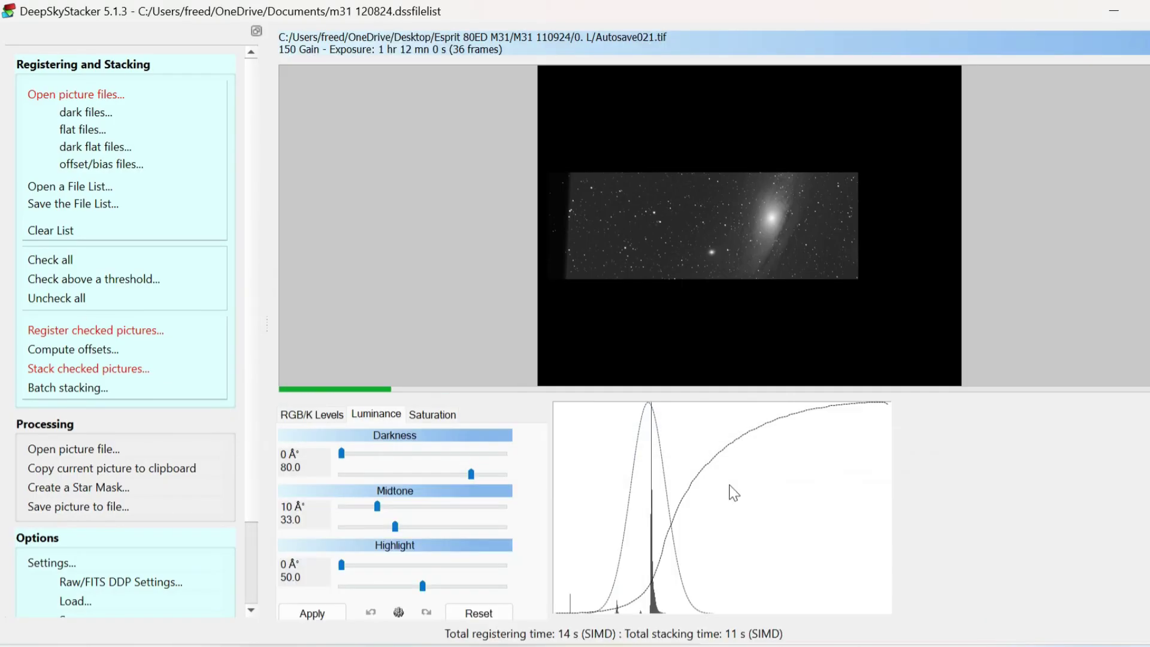
pyautogui.click(79, 507)
pyautogui.press('Return')
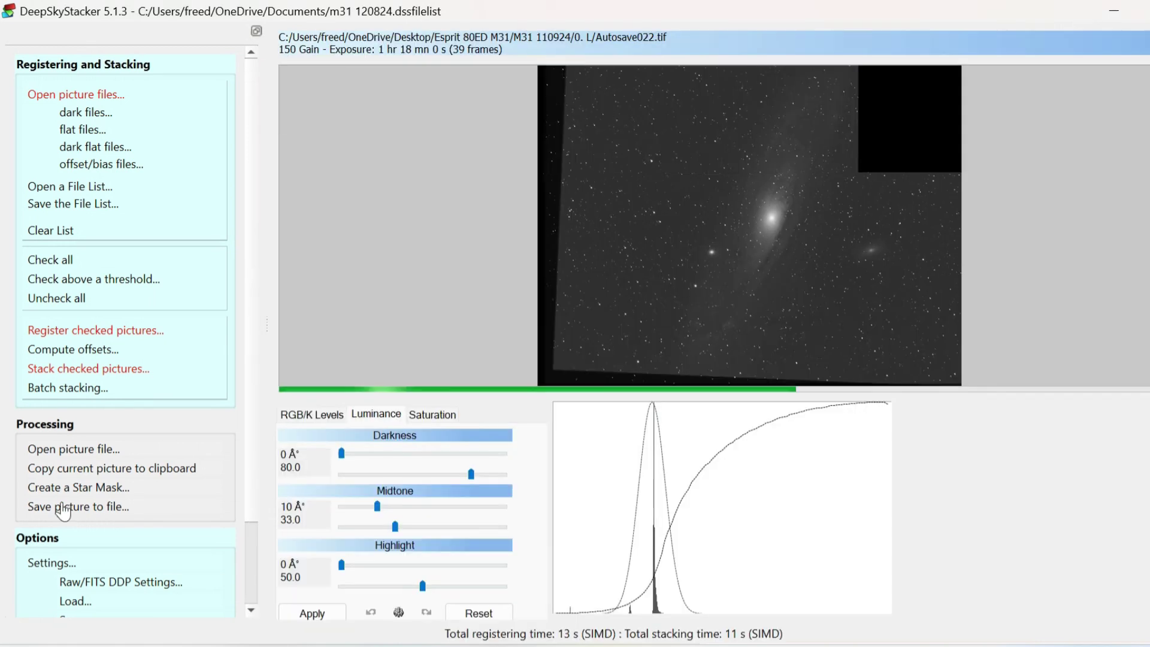
pyautogui.click(126, 506)
pyautogui.press('Return')
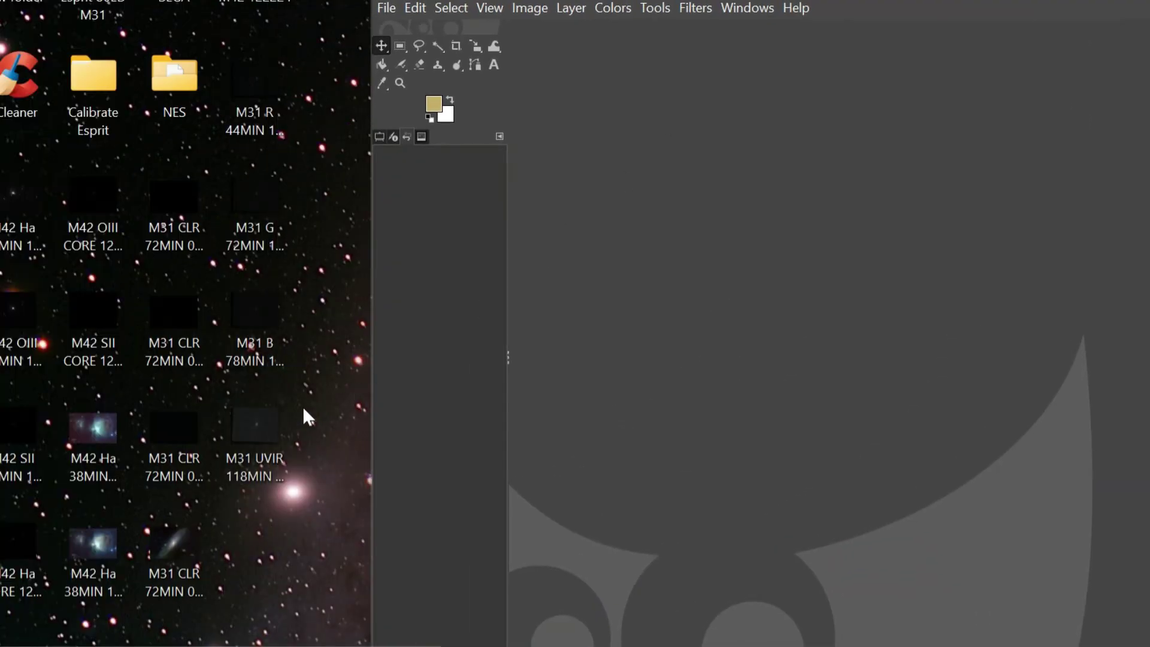
# Step: Open the M31 UVIR TIF and drop the M31 B, G and R TIFs onto it as layers
pyautogui.moveTo(255, 426); pyautogui.dragTo(644, 418)
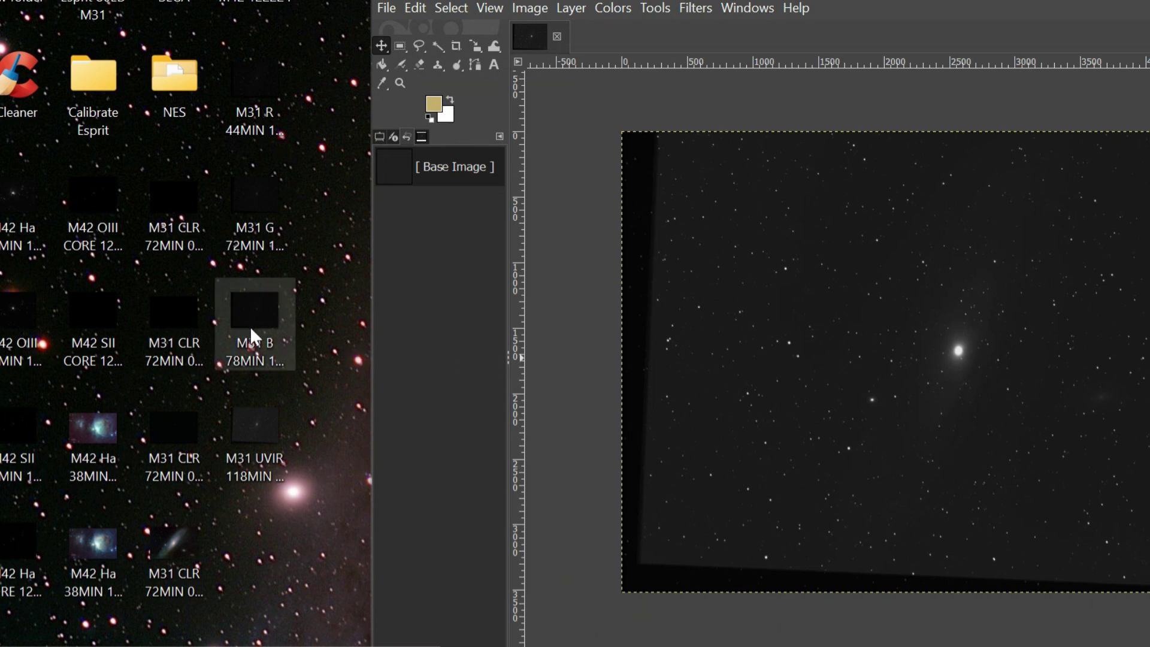
pyautogui.moveTo(255, 314); pyautogui.dragTo(427, 262)
pyautogui.moveTo(255, 198); pyautogui.dragTo(554, 178)
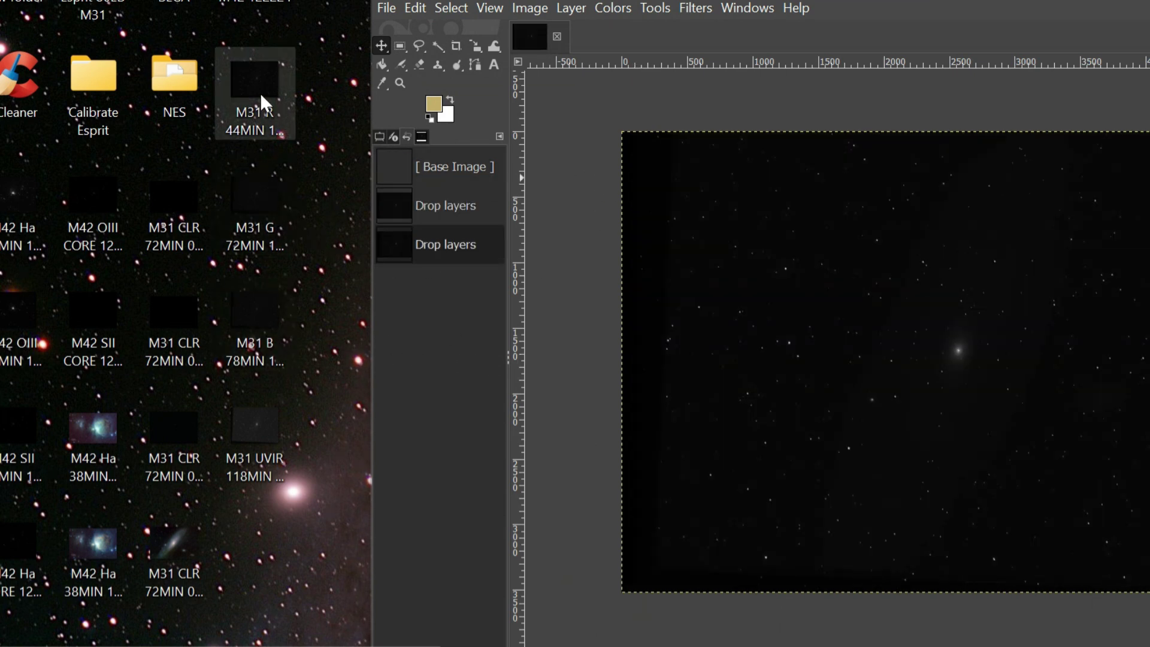
pyautogui.moveTo(259, 101); pyautogui.dragTo(734, 150)
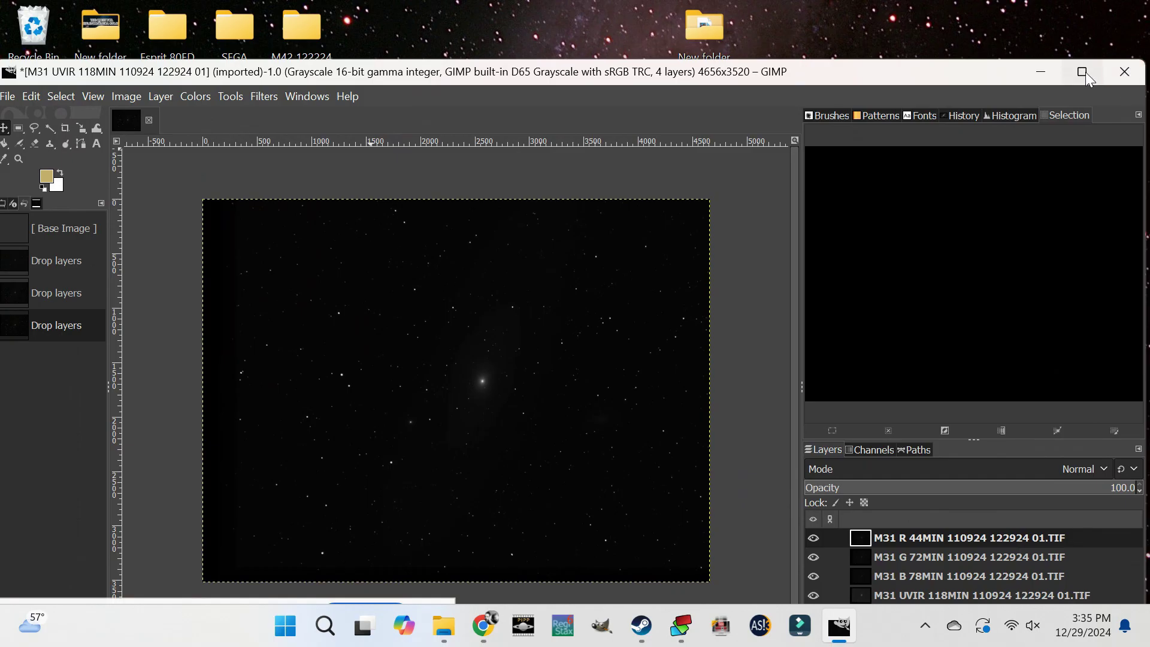
# Step: Maximize GIMP and give the M31 R layer a red color tag
pyautogui.click(1083, 72)
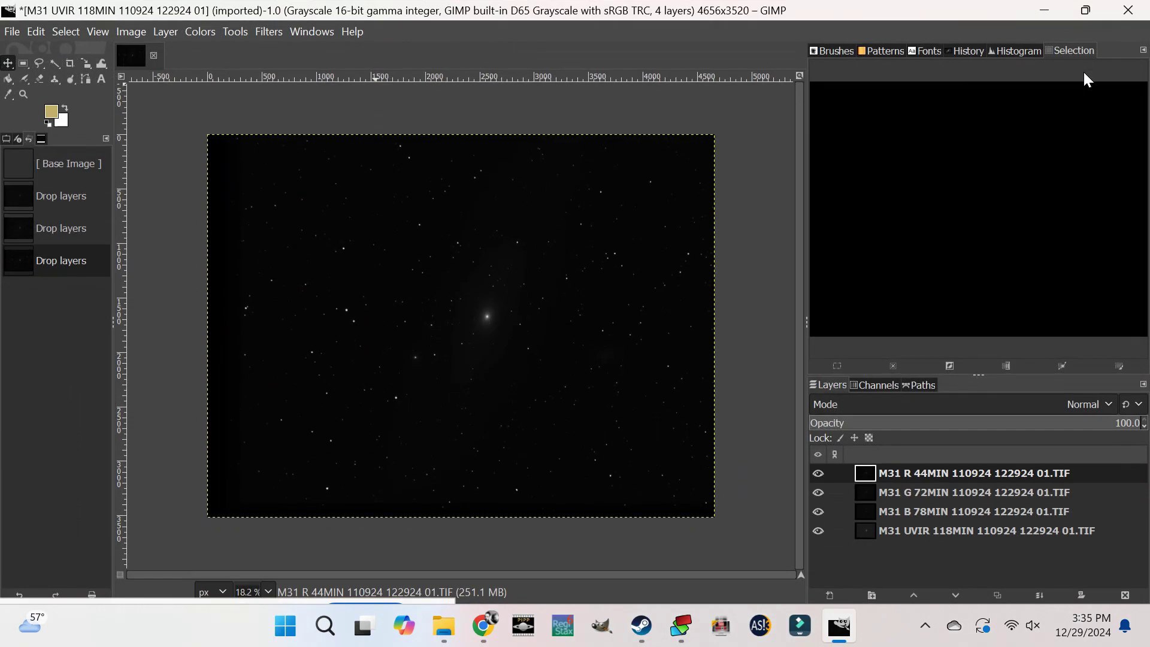
pyautogui.rightClick(935, 472)
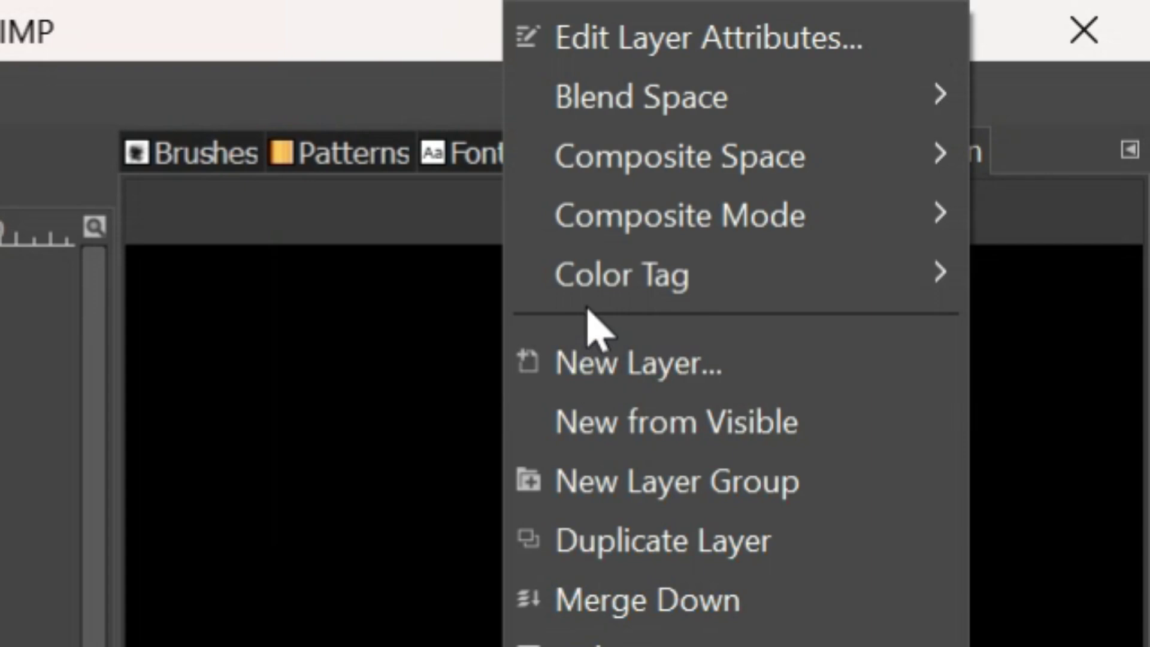
pyautogui.moveTo(966, 91)
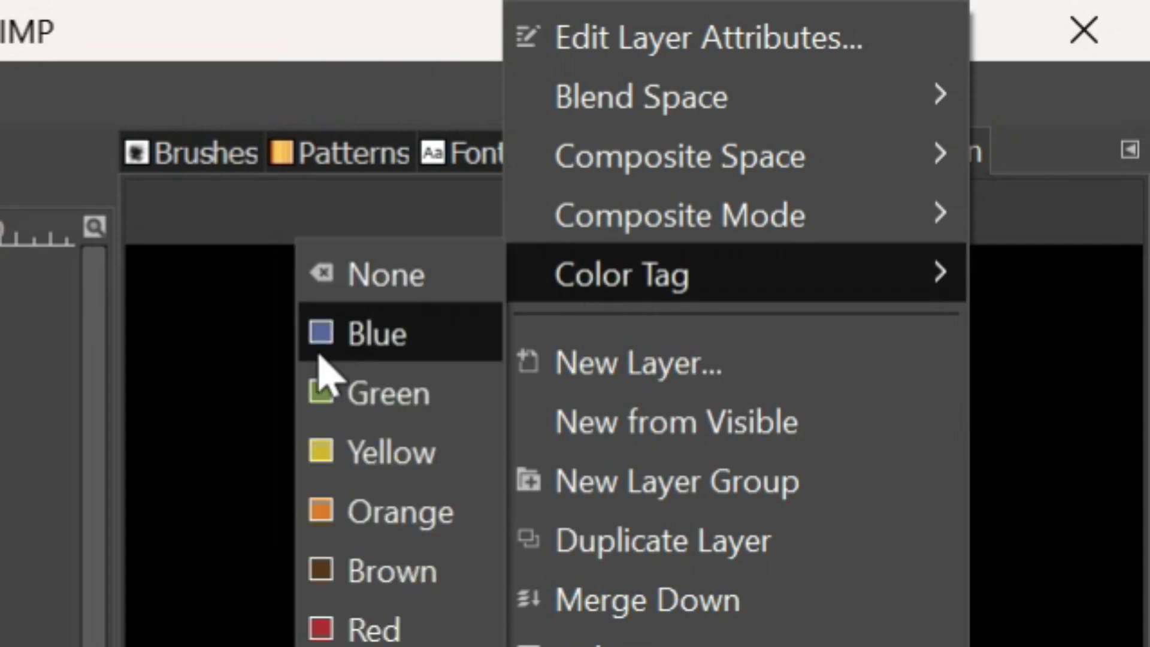
pyautogui.click(371, 628)
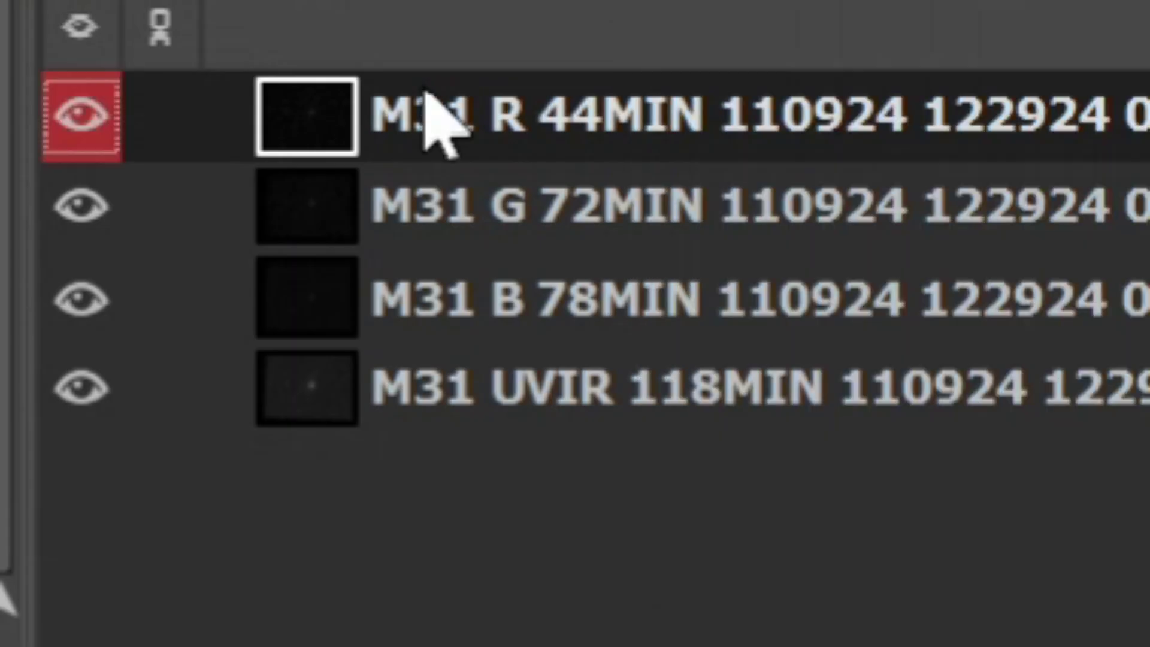
# Step: Tag the M31 G layer green and the M31 B layer blue
pyautogui.rightClick(423, 115)
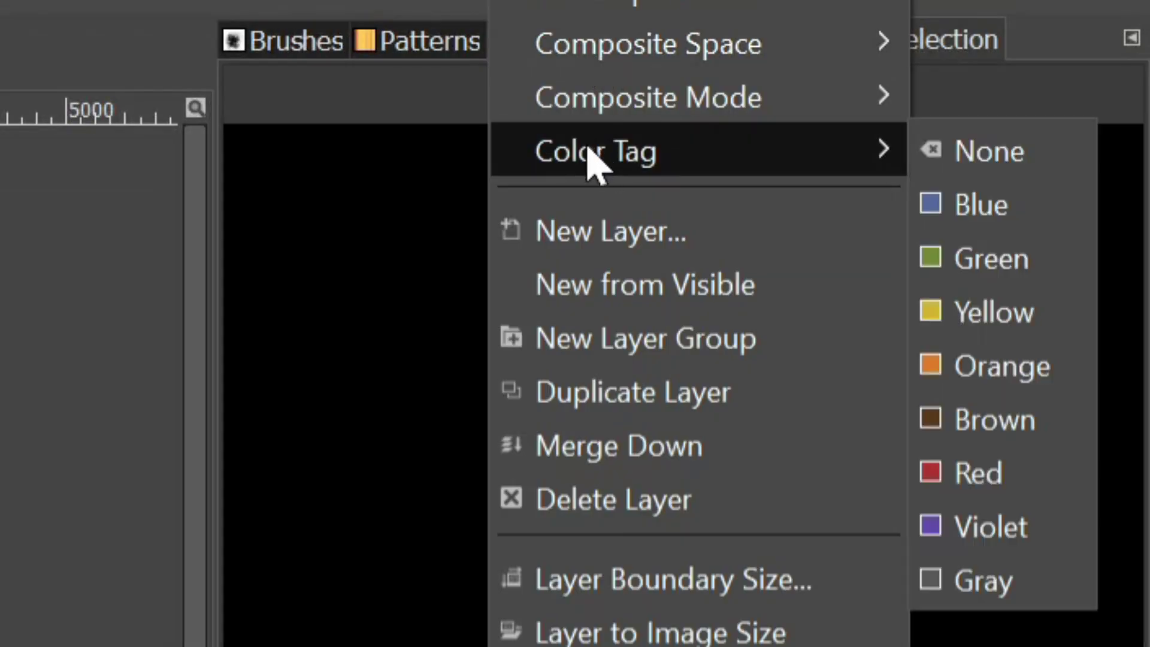
pyautogui.moveTo(688, 152)
pyautogui.click(977, 202)
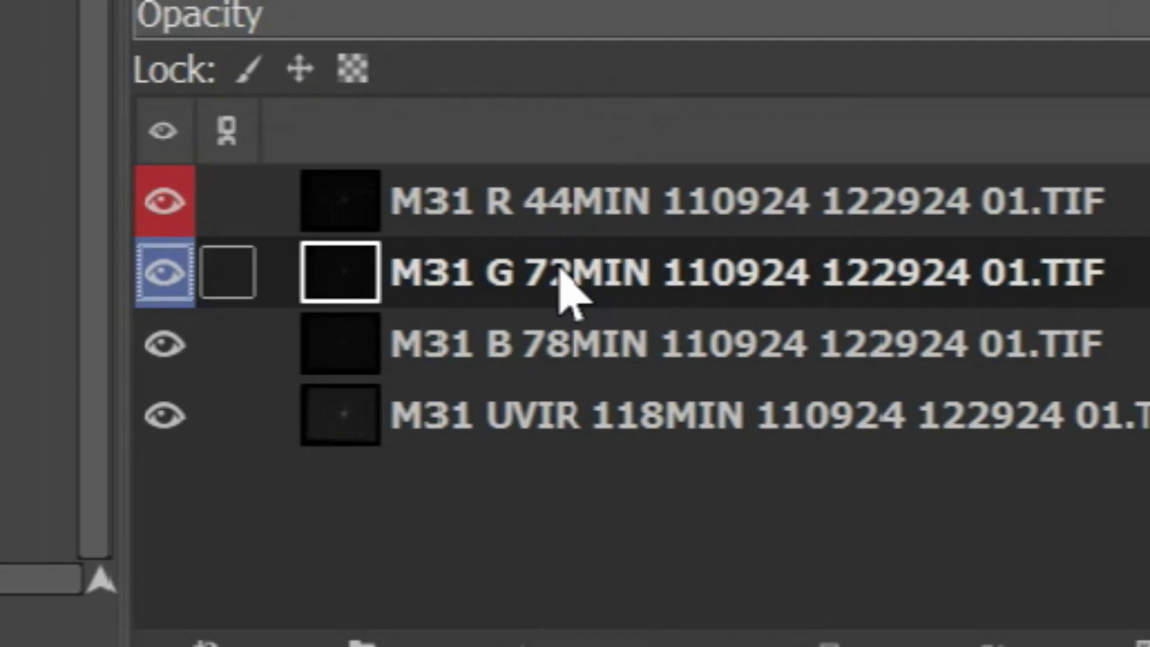
pyautogui.rightClick(923, 492)
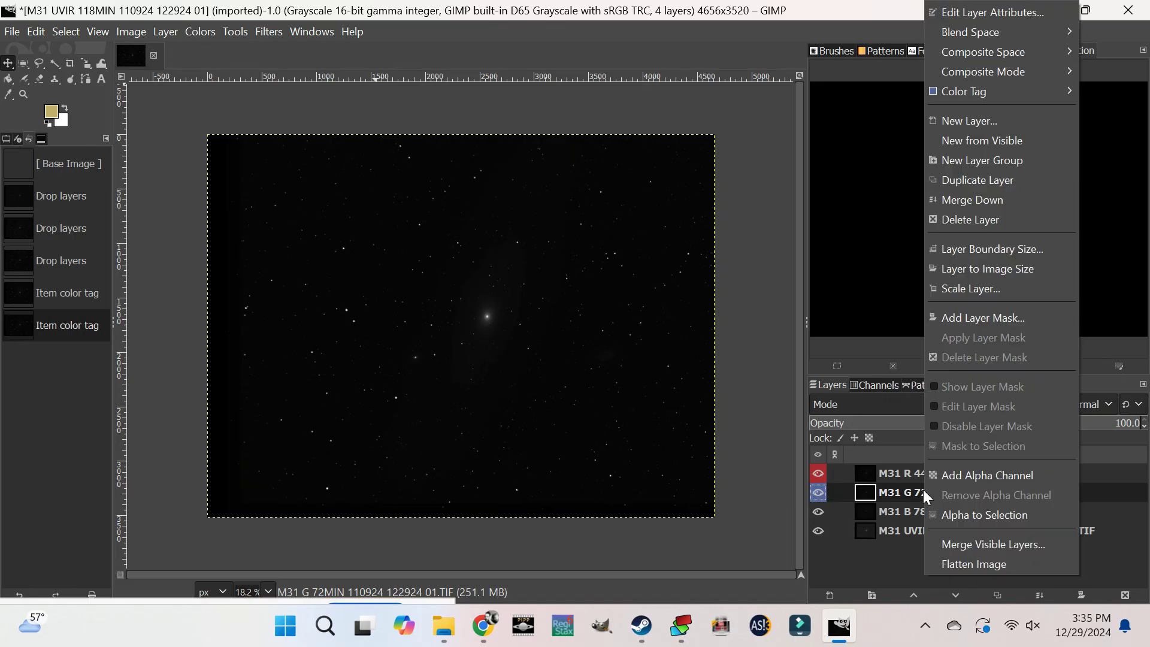
pyautogui.moveTo(976, 96)
pyautogui.click(1021, 293)
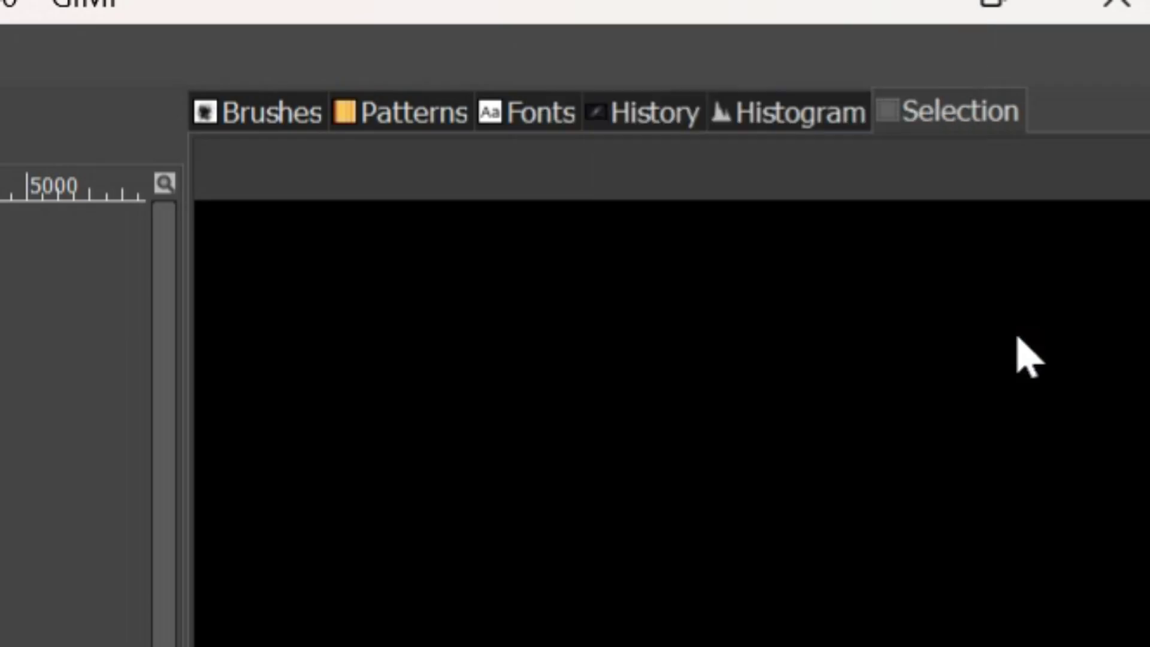
pyautogui.rightClick(922, 501)
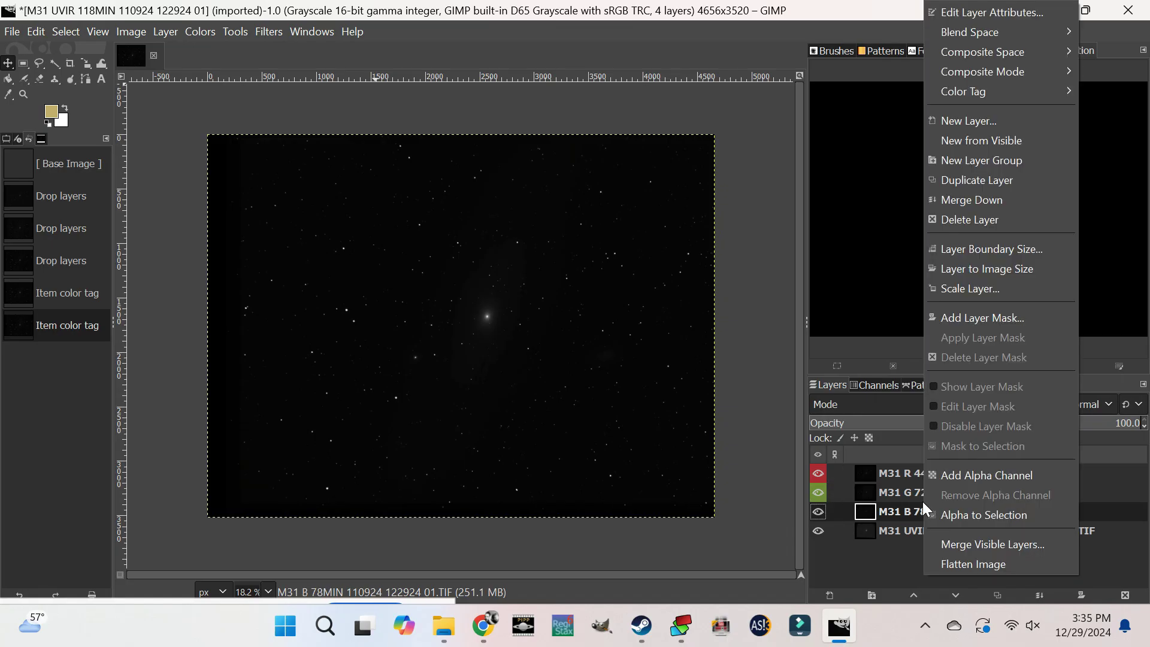
pyautogui.moveTo(977, 96)
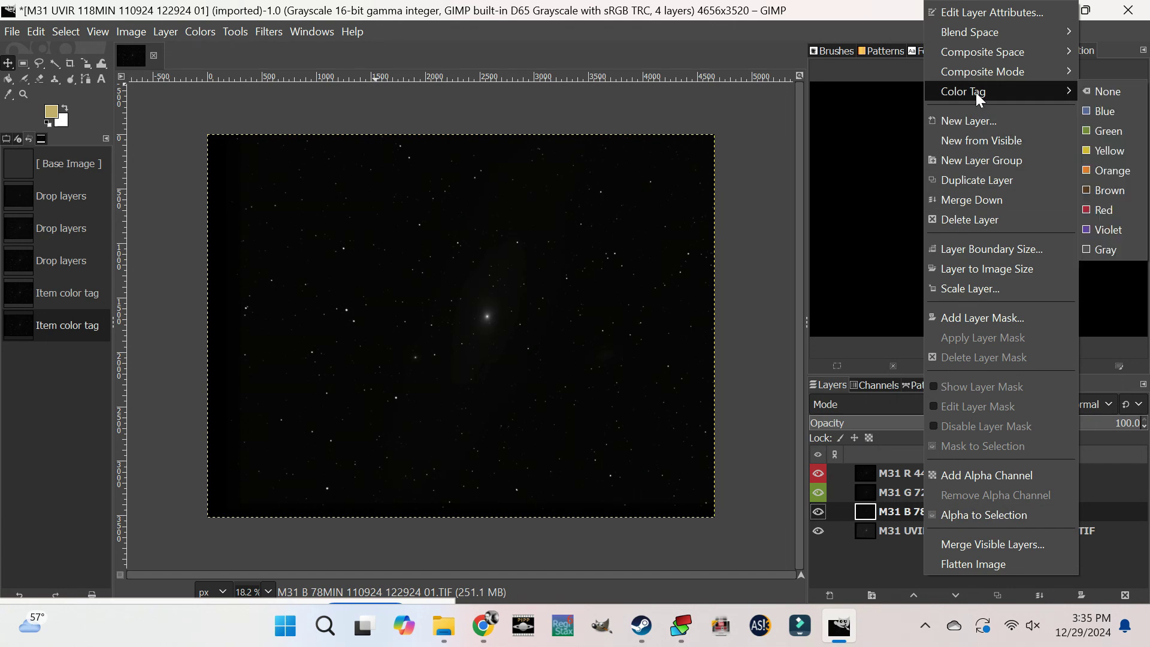
pyautogui.click(1126, 115)
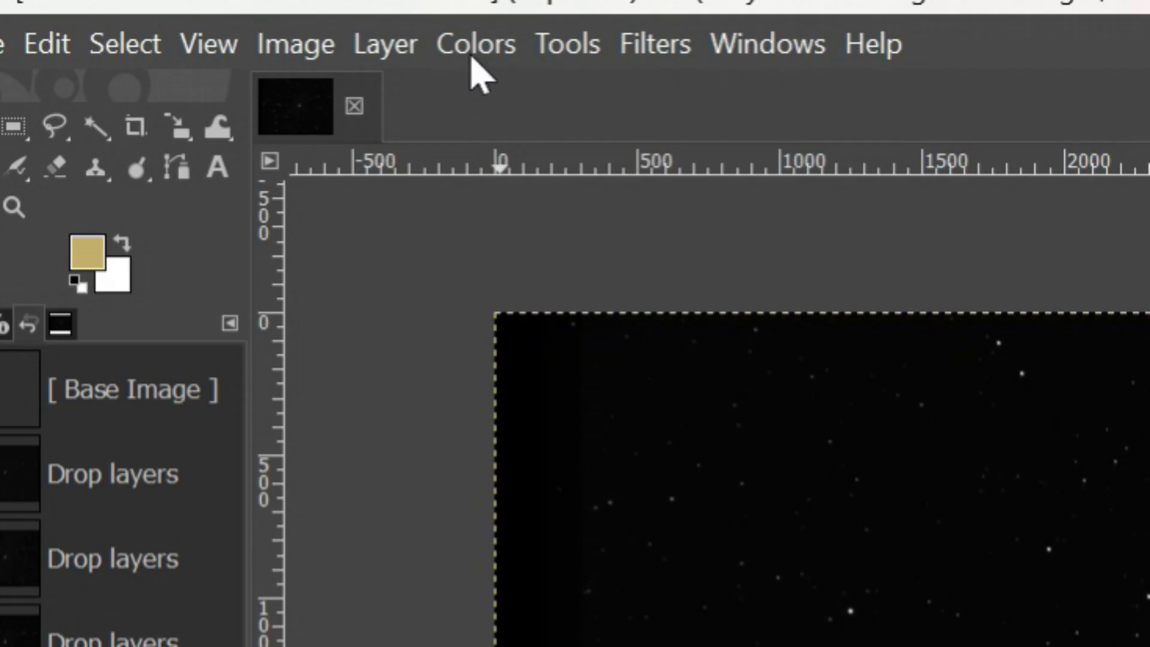
# Step: Convert the image to RGB color mode via Image > Mode > RGB
pyautogui.click(71, 34)
pyautogui.moveTo(288, 45)
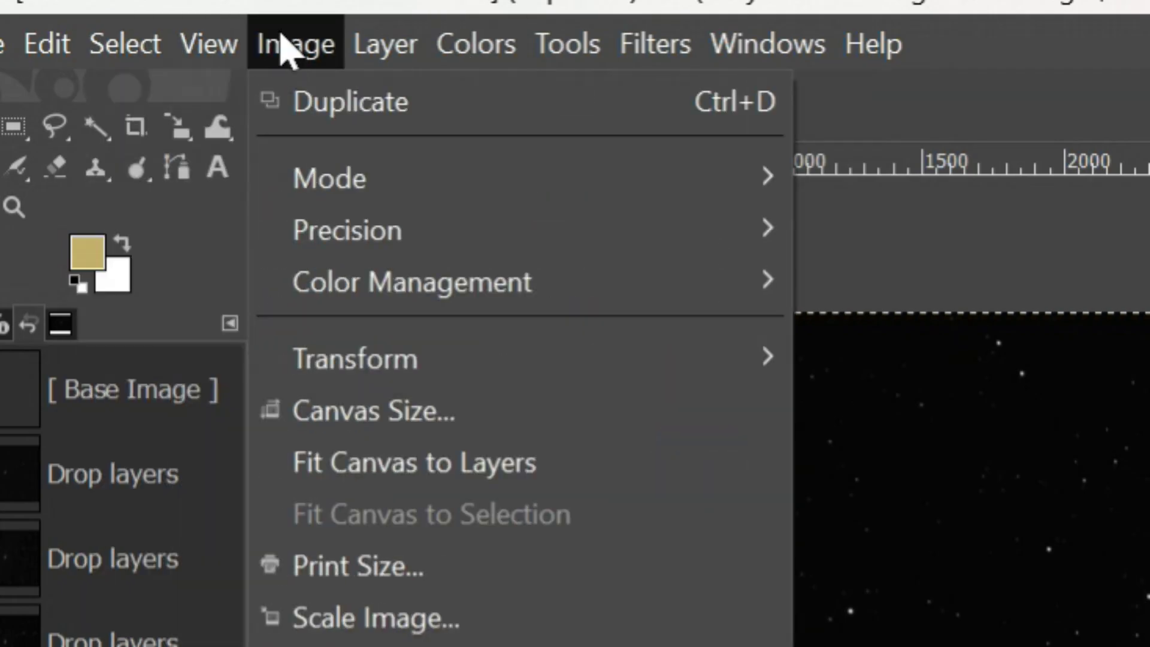
pyautogui.moveTo(718, 171)
pyautogui.click(885, 164)
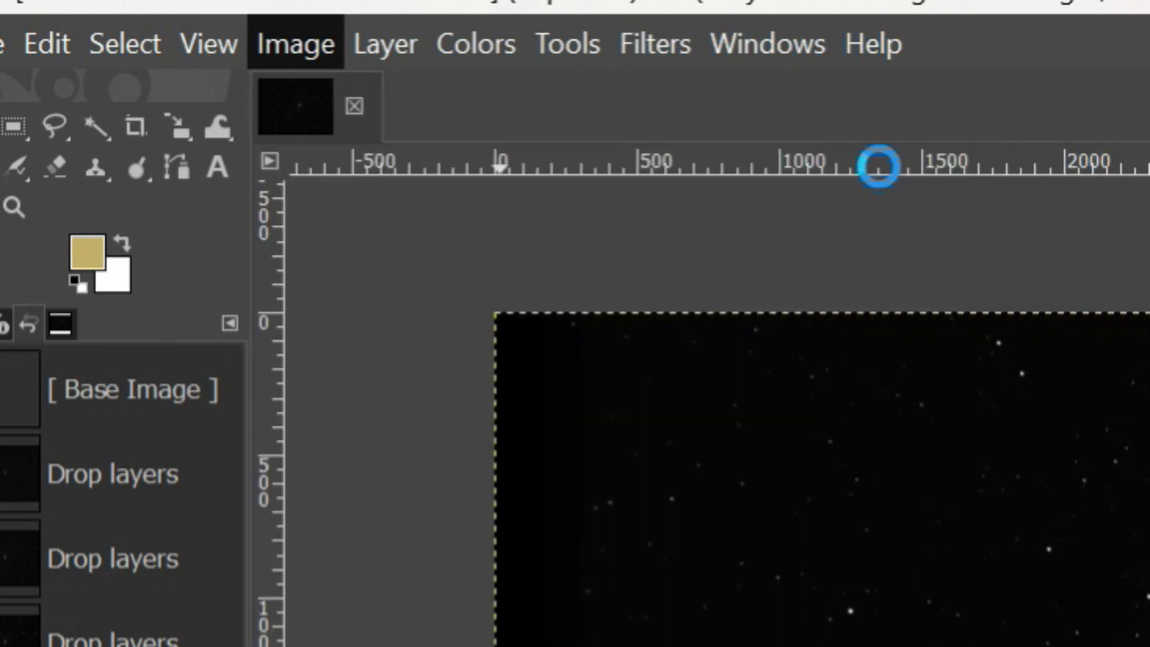
pyautogui.click(475, 44)
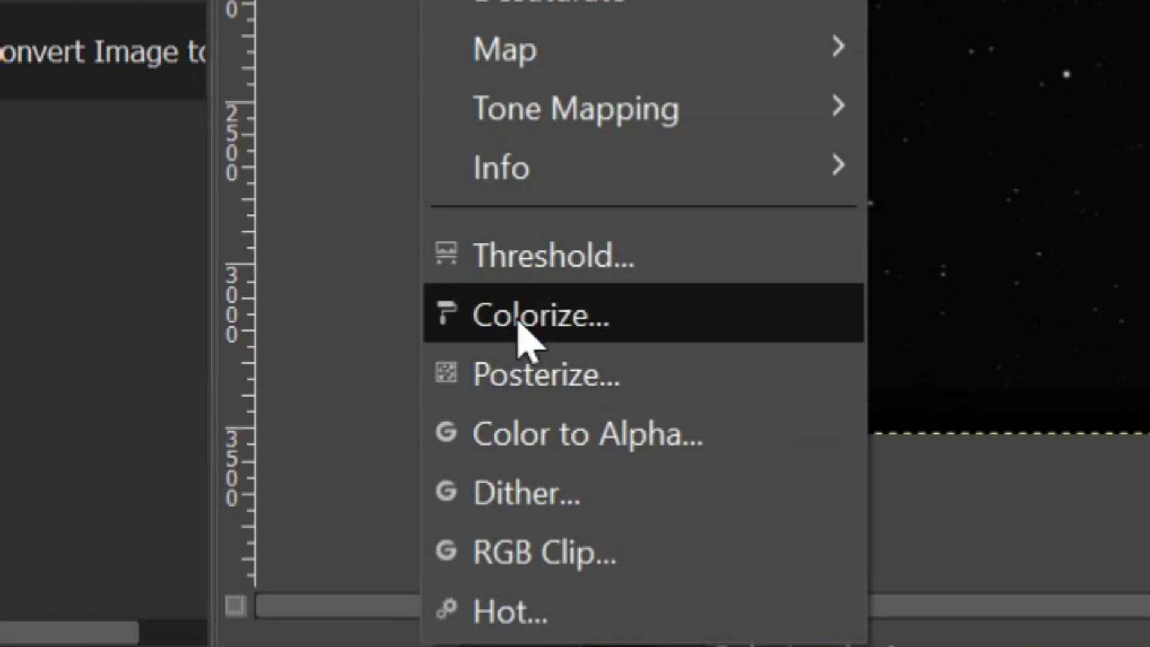
# Step: Colorize the B layer blue: hue 0.6666, saturation 1, lightness -0.5
pyautogui.click(217, 478)
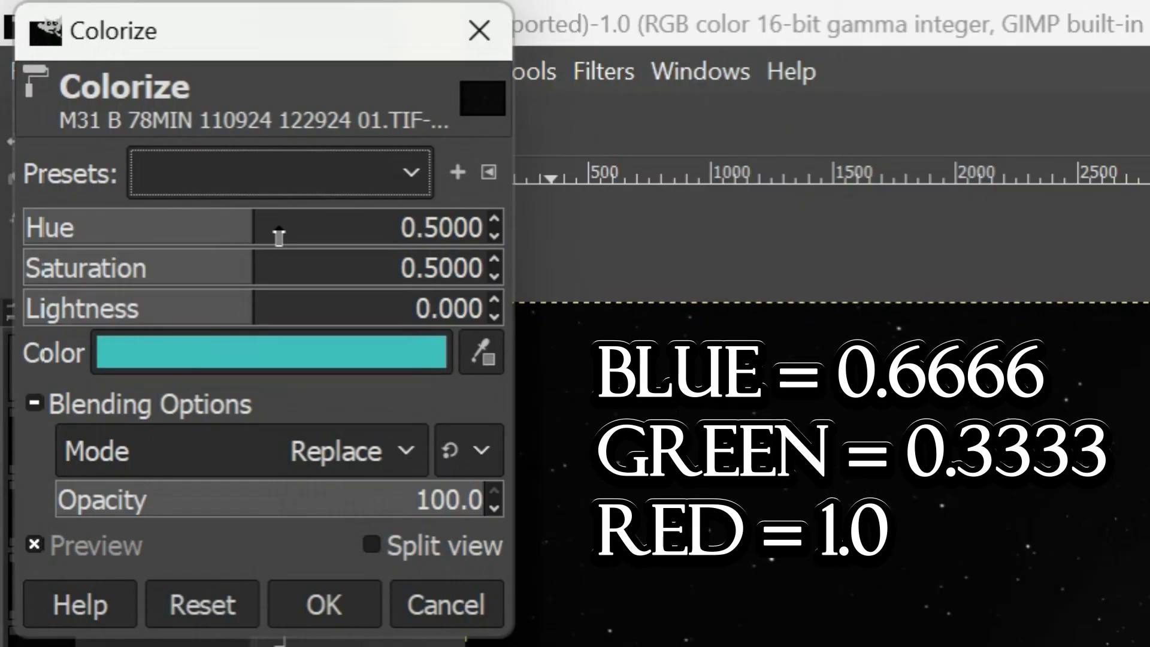
pyautogui.click(133, 100)
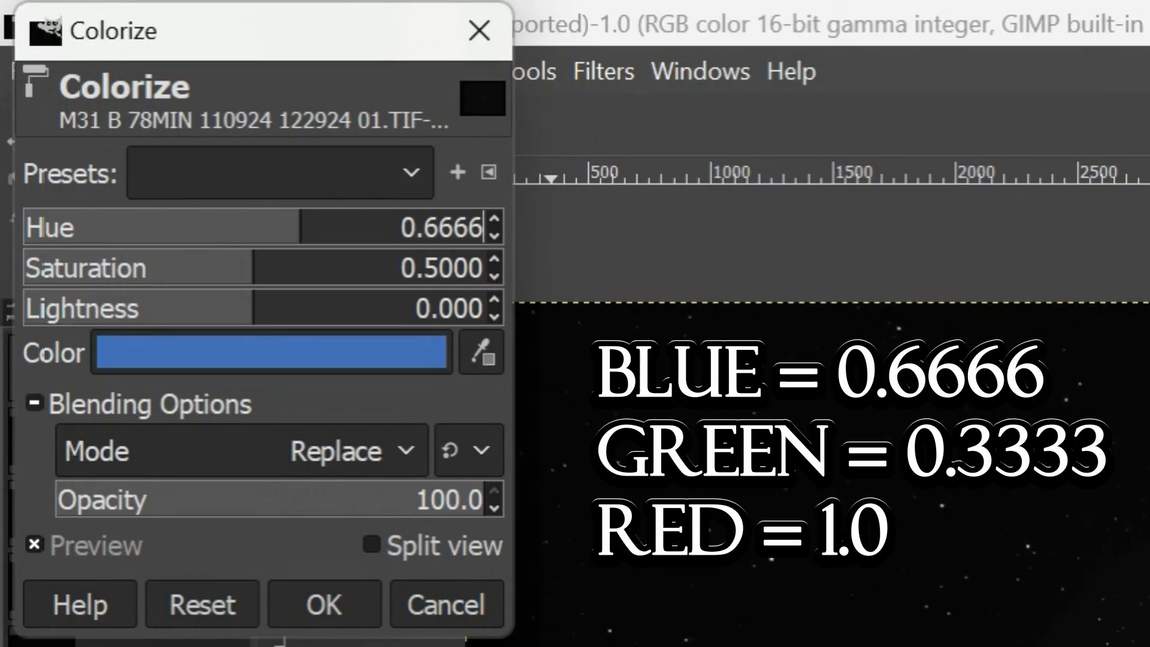
pyautogui.press('Tab')
pyautogui.write('1')
pyautogui.press('Return')
pyautogui.click(155, 316)
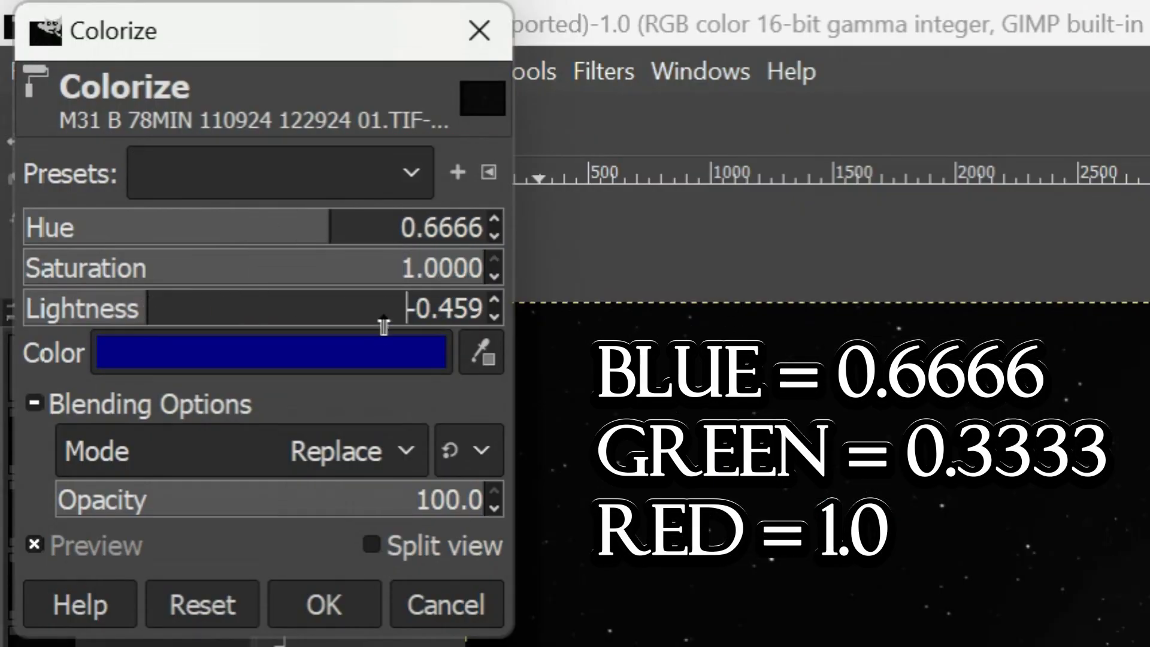
pyautogui.press('BackSpace')
pyautogui.press('BackSpace')
pyautogui.press('Delete')
pyautogui.write('5')
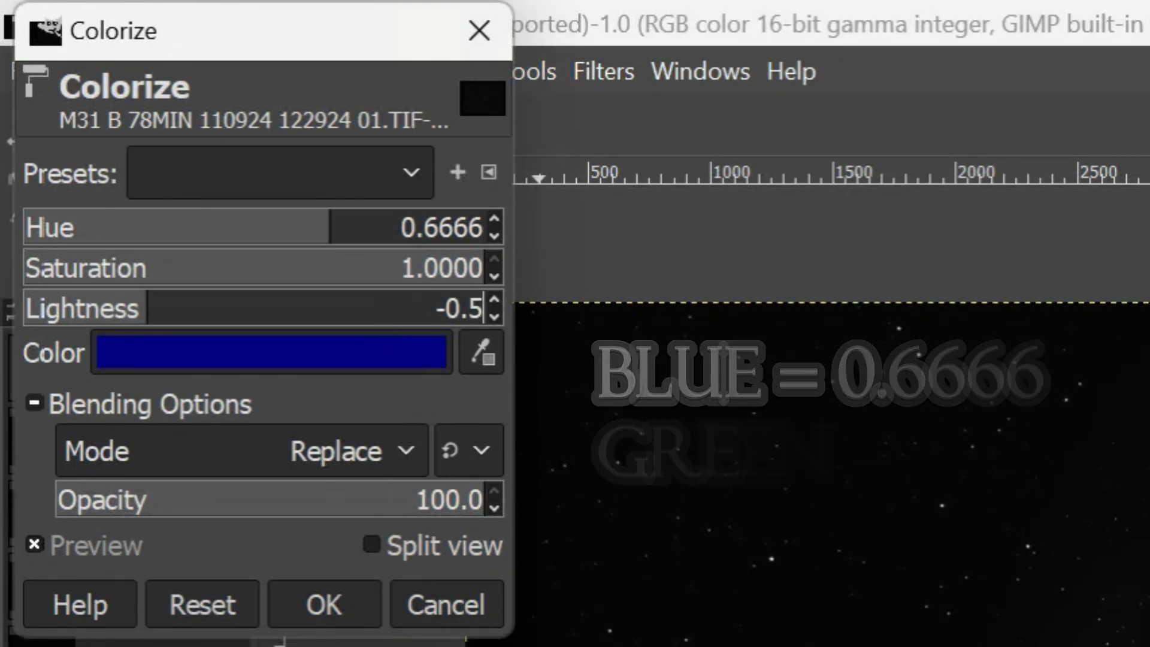
pyautogui.press('Return')
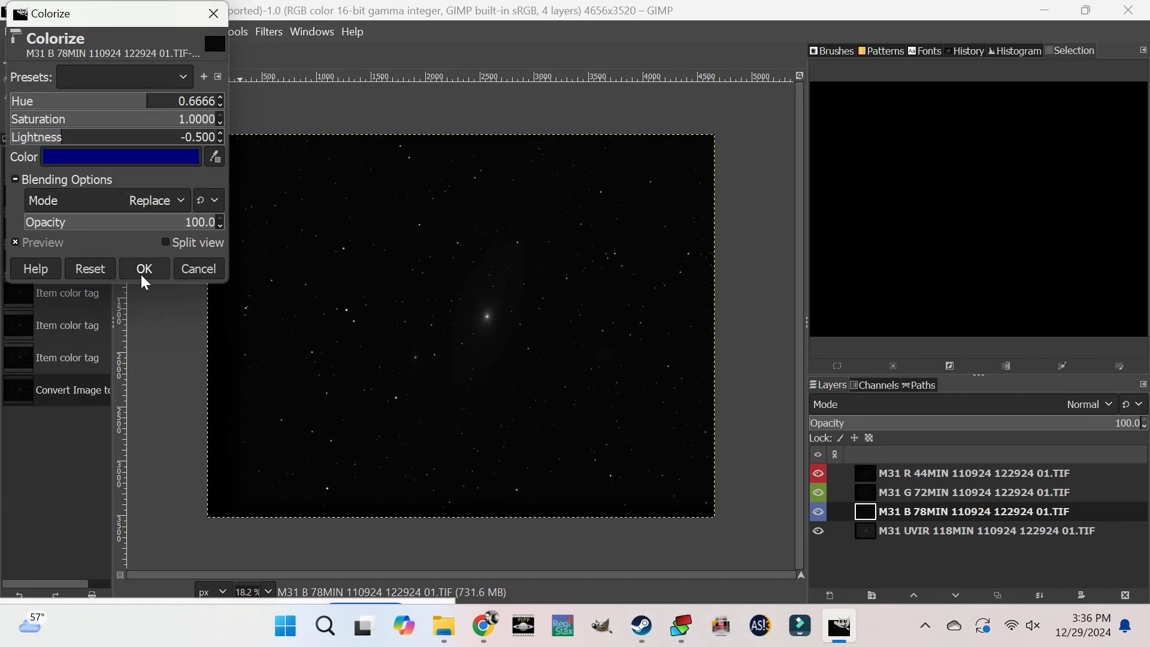
pyautogui.click(145, 269)
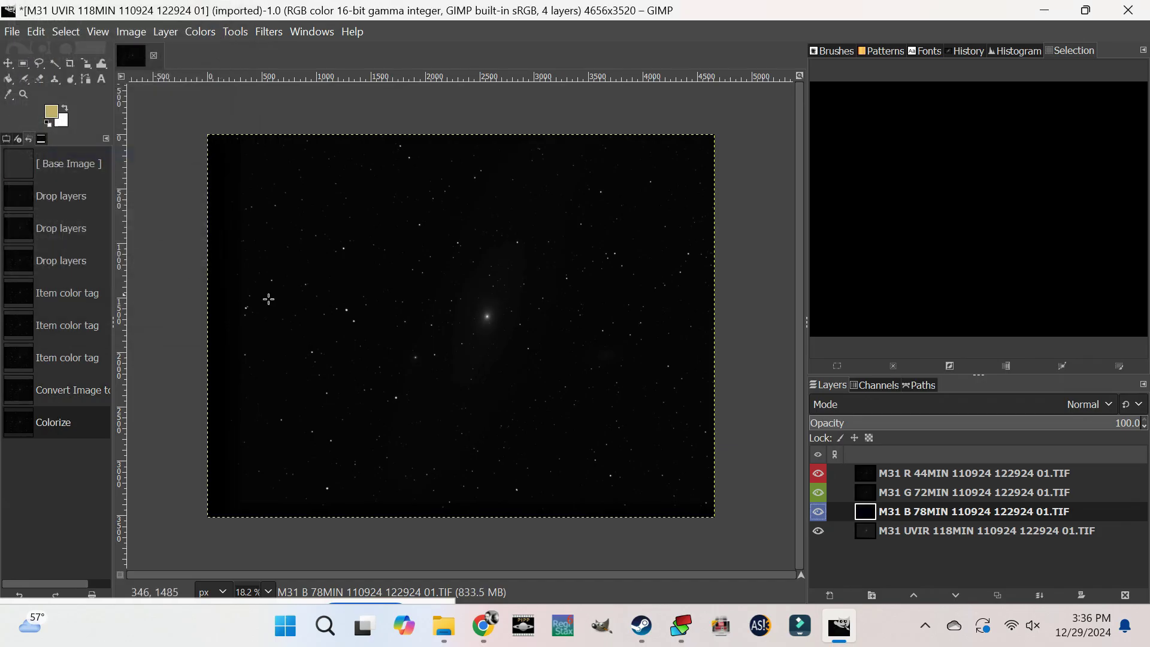
# Step: Colorize the M31 G layer green with hue 0.3333, full saturation and reduced lightness
pyautogui.click(954, 493)
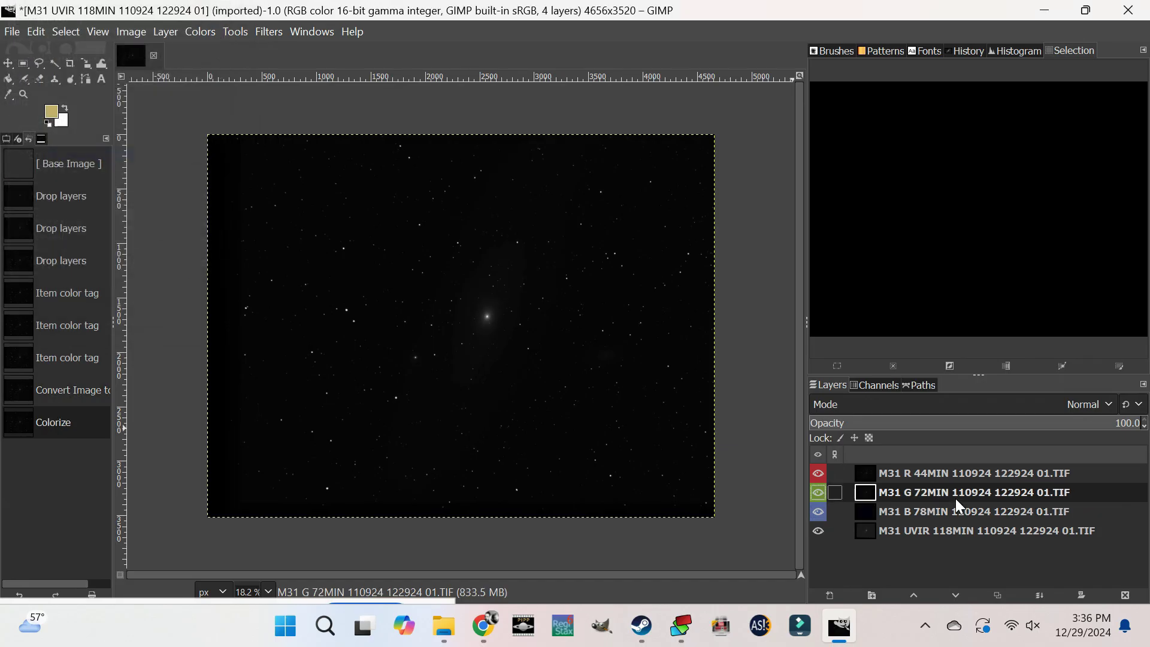
pyautogui.click(201, 32)
pyautogui.click(227, 477)
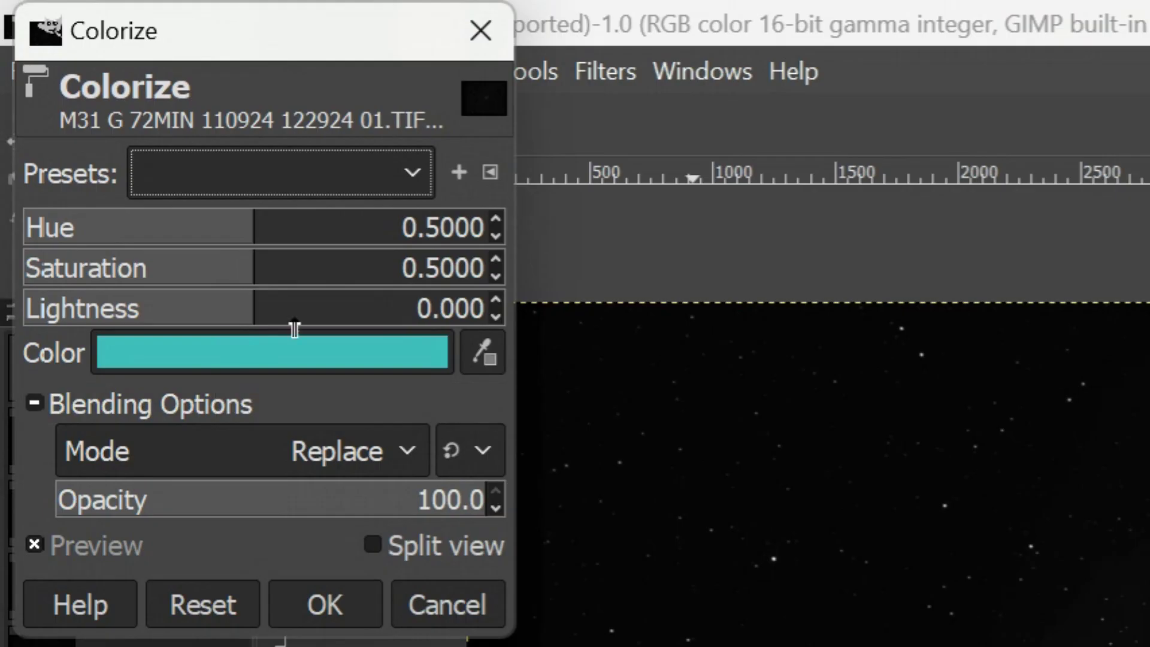
pyautogui.click(425, 227)
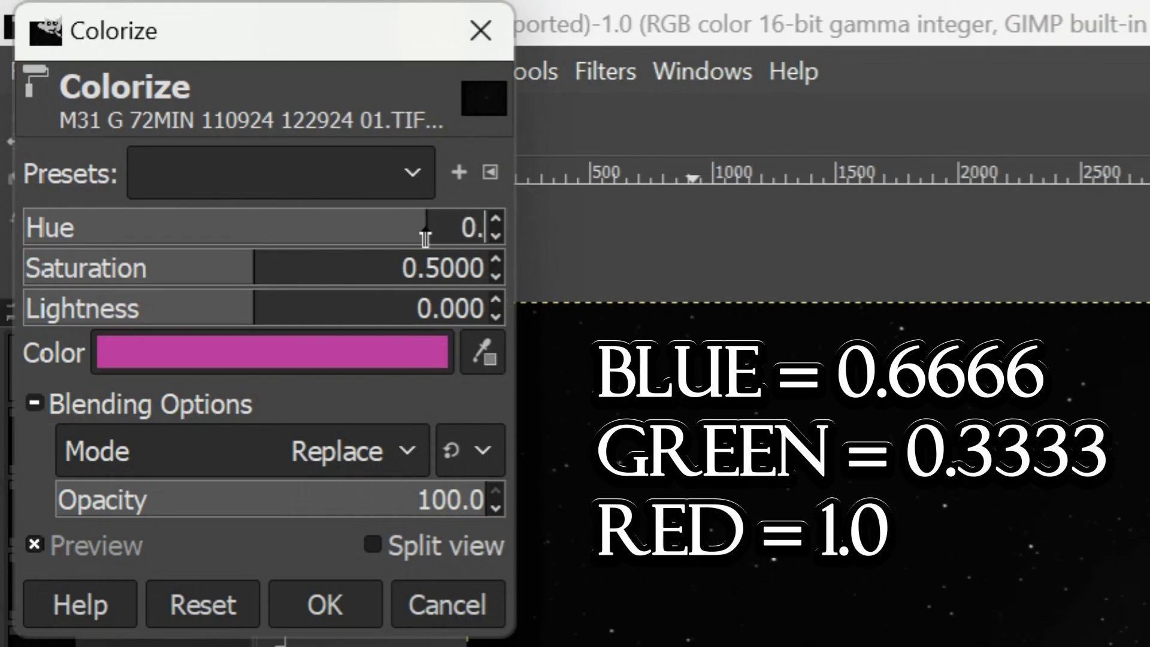
pyautogui.write('0.3333')
pyautogui.press('Return')
pyautogui.moveTo(326, 266); pyautogui.dragTo(502, 268)
pyautogui.click(161, 307)
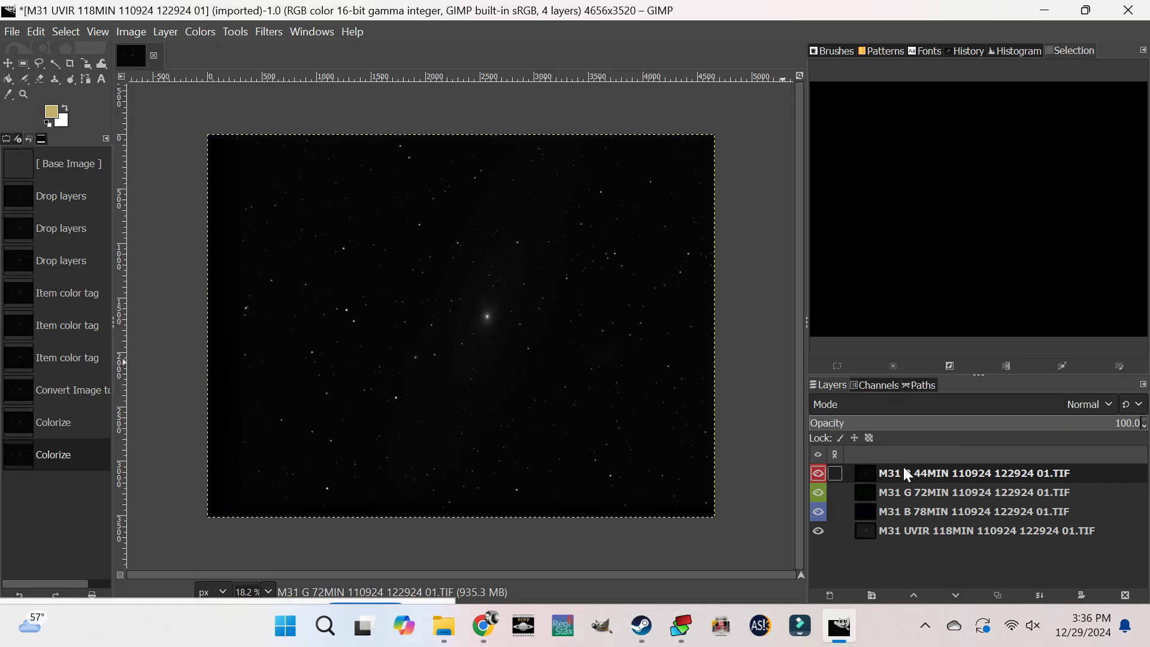
# Step: Colorize the M31 R layer red with hue 1.0, saturation 1.0 and darker lightness
pyautogui.click(905, 473)
pyautogui.click(200, 31)
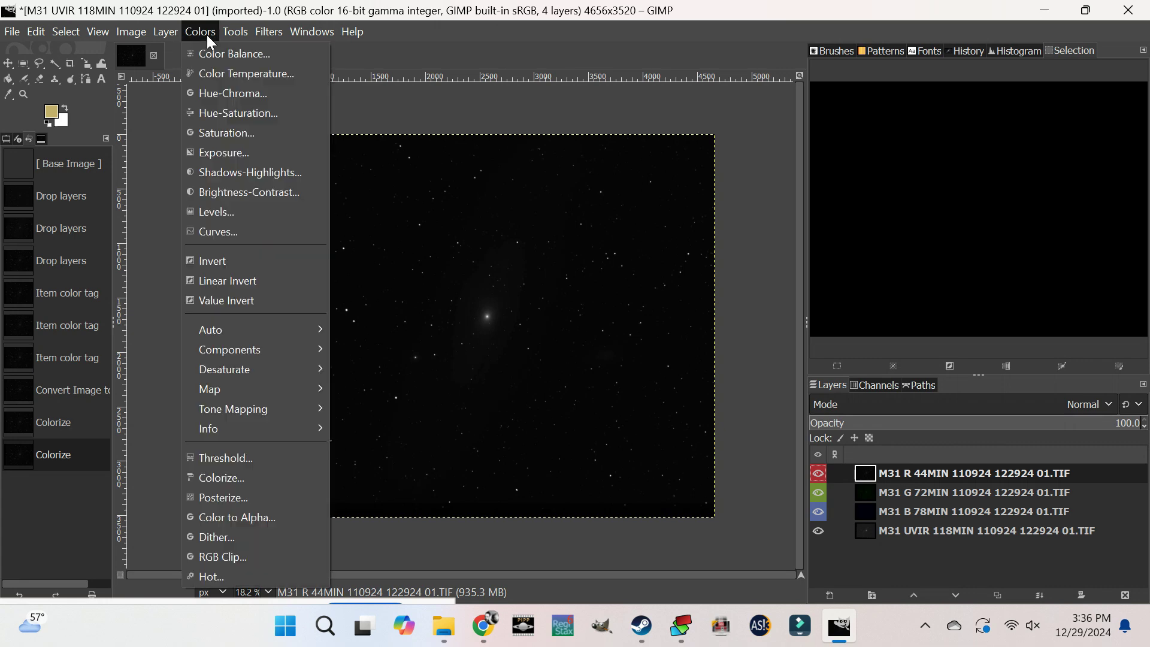
pyautogui.click(226, 477)
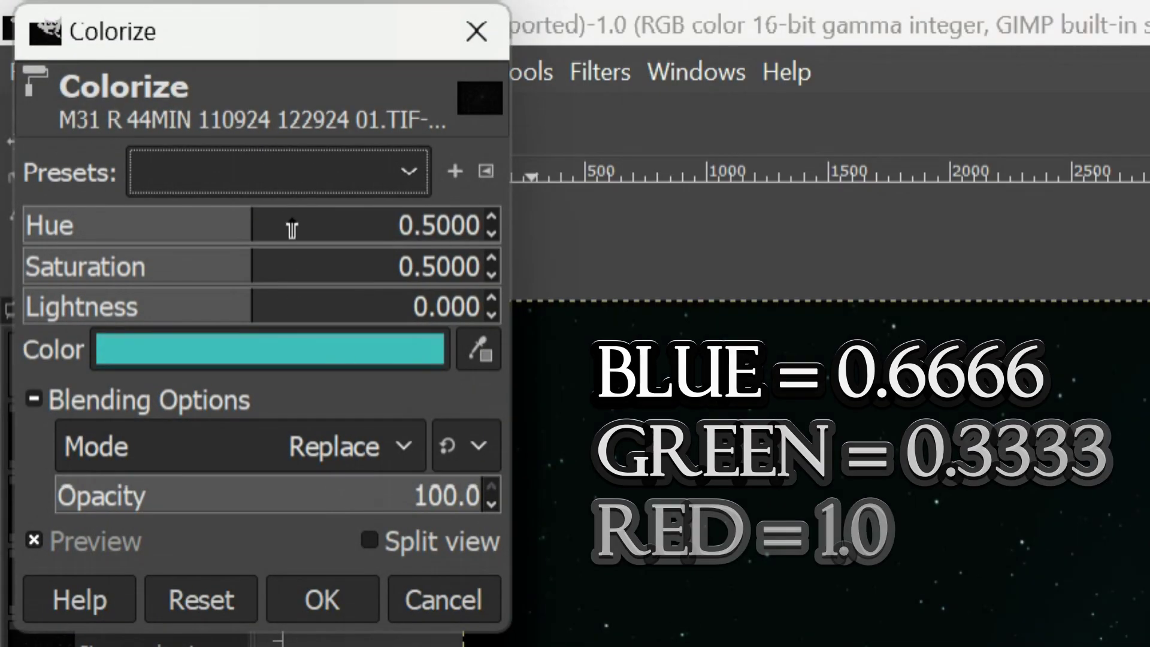
pyautogui.write('1')
pyautogui.press('Tab')
pyautogui.write('1')
pyautogui.click(154, 305)
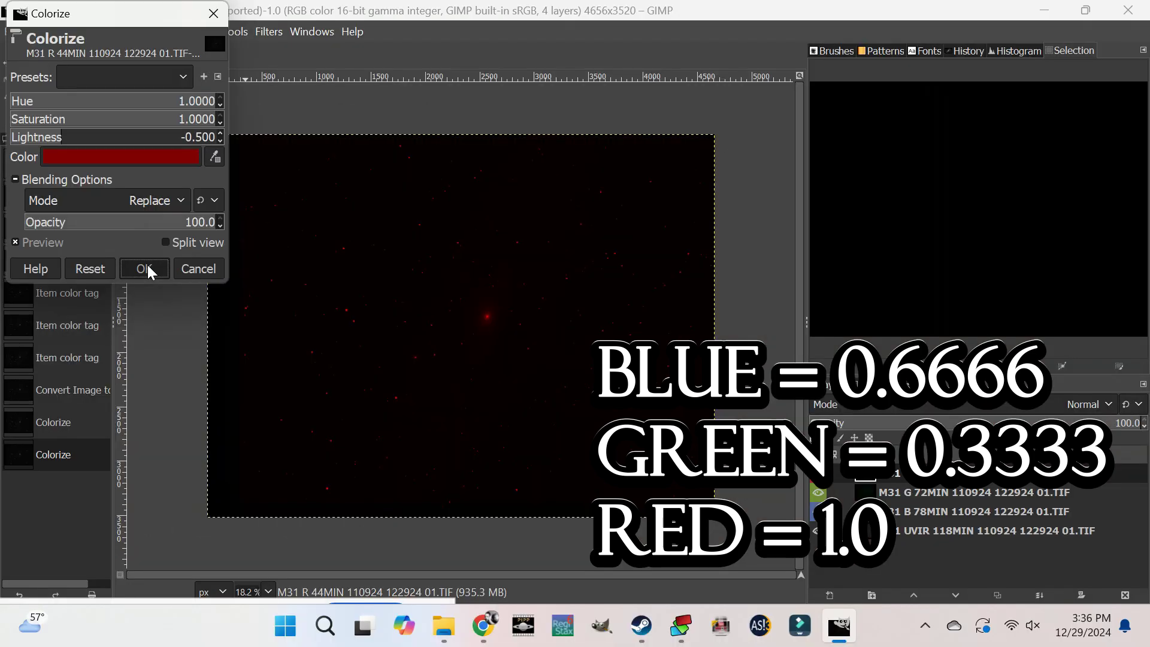
pyautogui.click(323, 600)
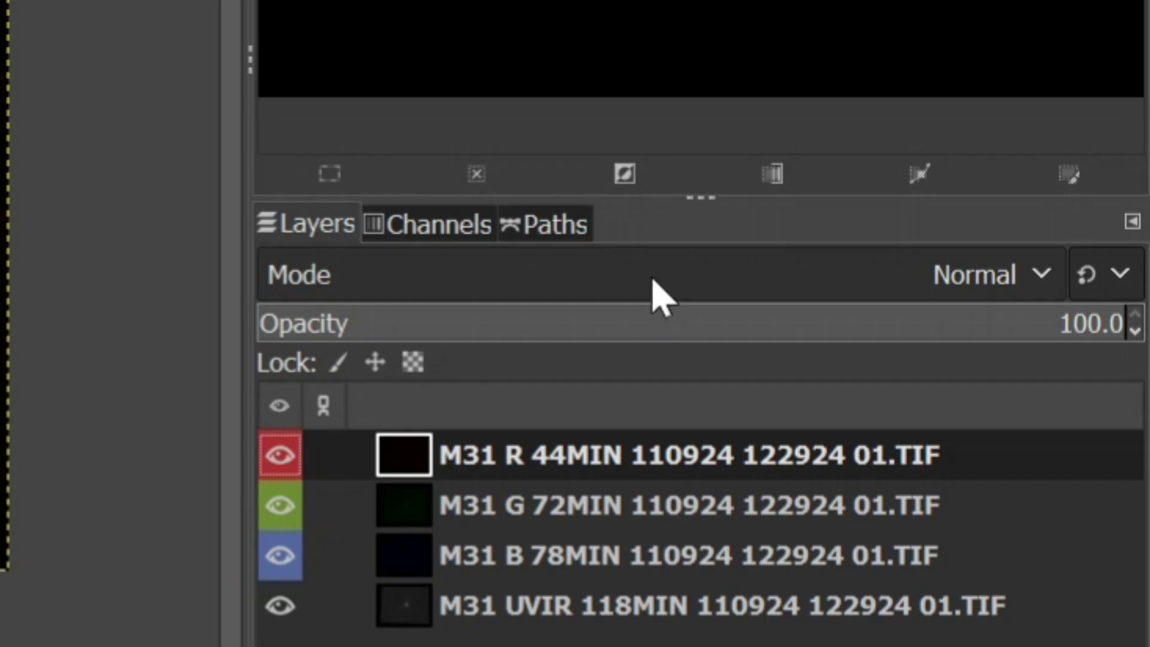
# Step: Set the layer's blend mode to Screen and apply a levels stretch
pyautogui.click(960, 406)
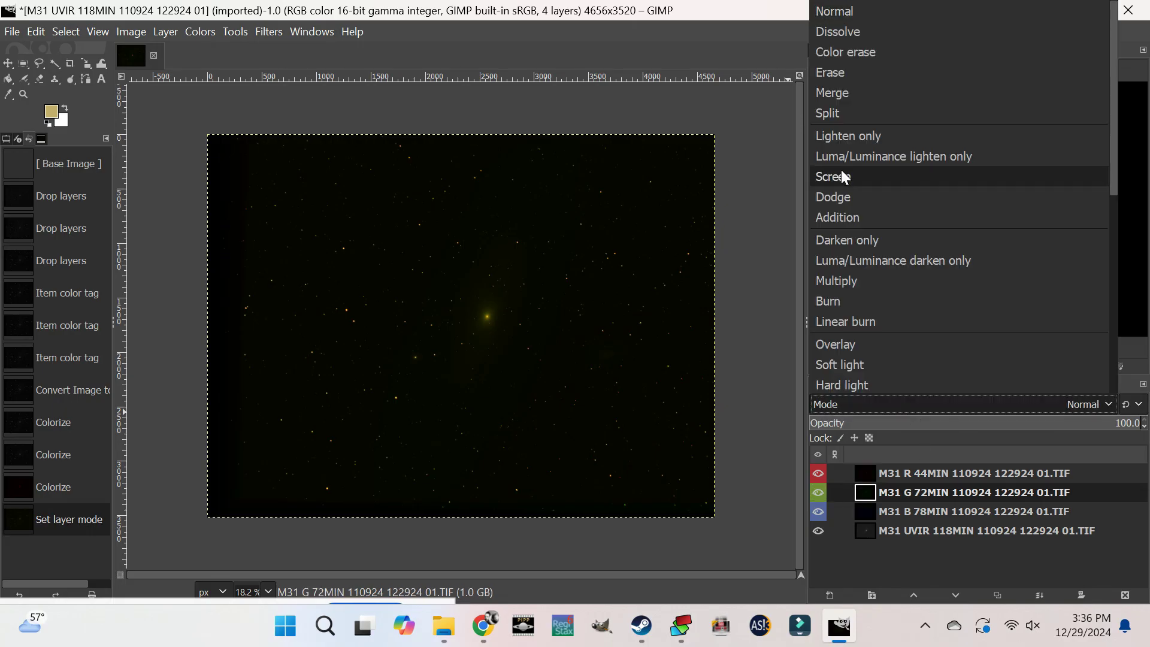
pyautogui.click(844, 176)
pyautogui.click(970, 512)
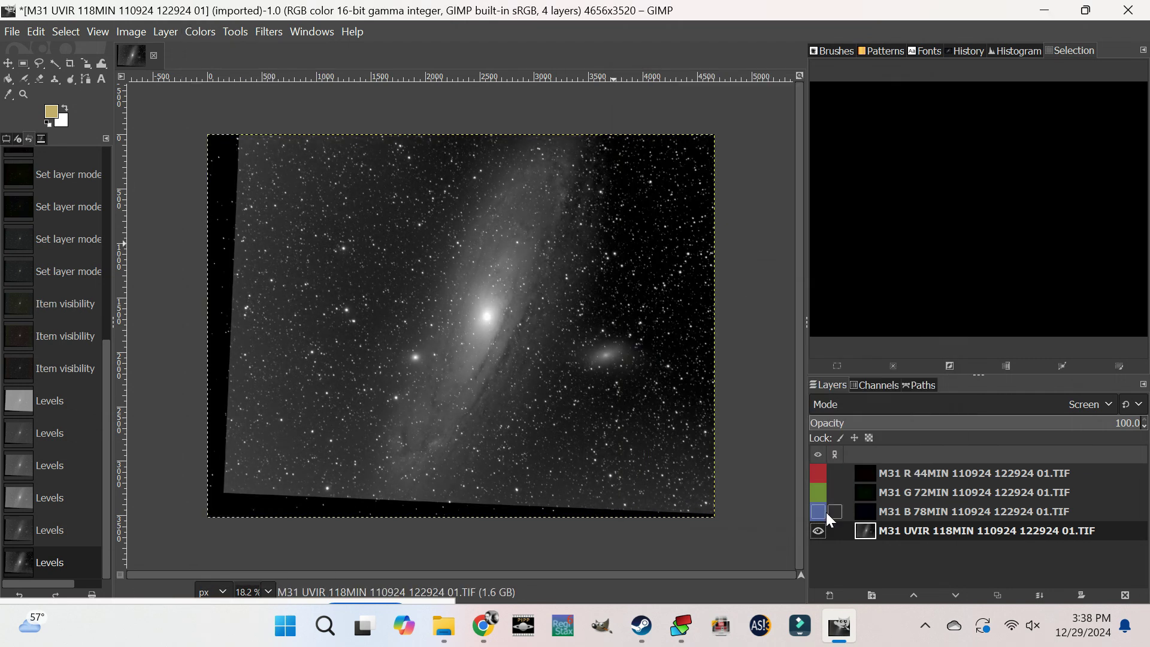
pyautogui.click(817, 512)
# Step: Show the B layer, hide UVIR, and brighten B's midtones with Levels gamma
pyautogui.click(818, 530)
pyautogui.click(919, 512)
pyautogui.click(200, 31)
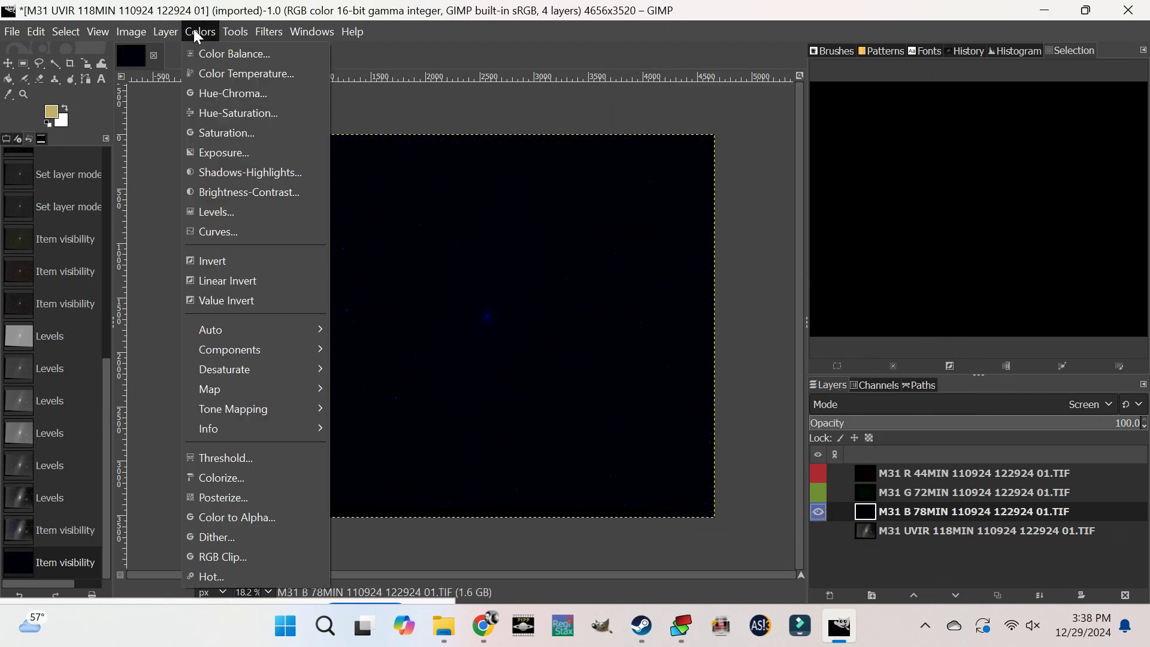
pyautogui.click(222, 211)
pyautogui.moveTo(793, 257); pyautogui.dragTo(685, 251)
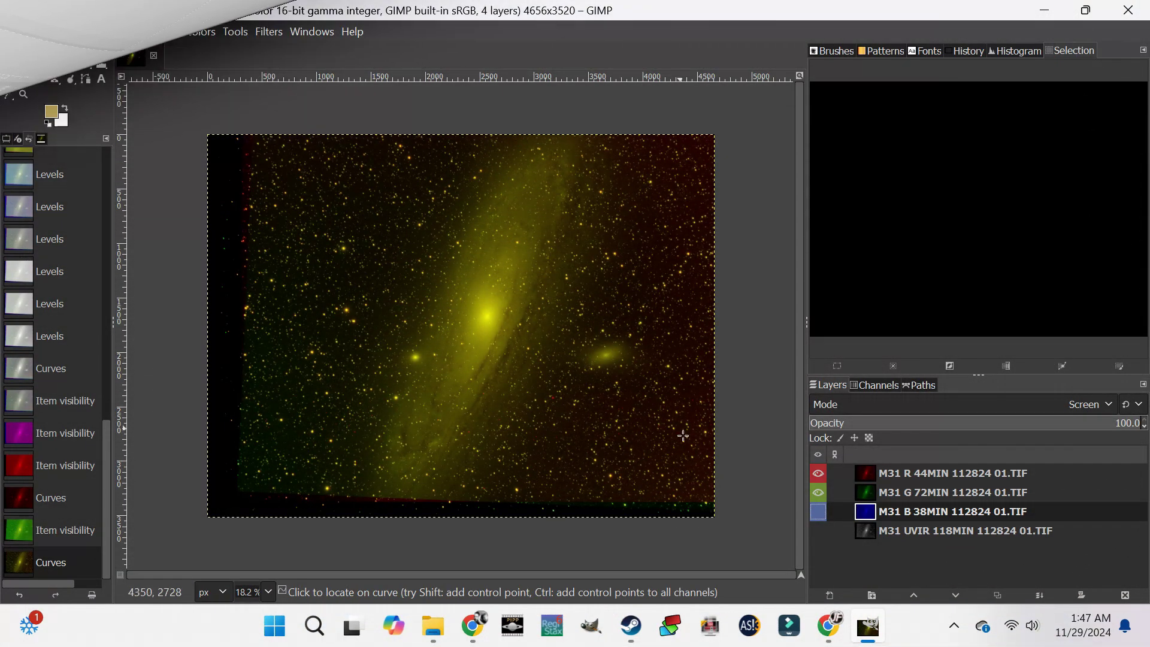
# Step: Darken the B layer's background by raising its black point with Curves
pyautogui.click(818, 511)
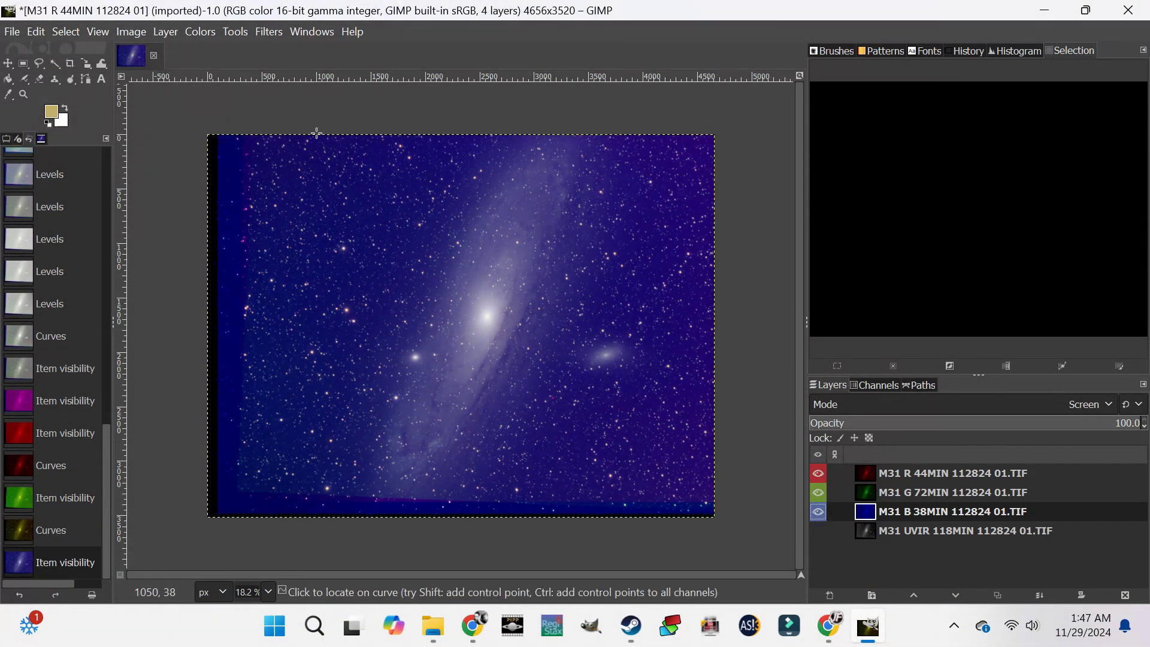
pyautogui.click(200, 31)
pyautogui.click(222, 226)
pyautogui.moveTo(776, 288); pyautogui.dragTo(854, 326)
pyautogui.click(938, 409)
# Step: Show the UVIR layer and darken its background with two Curves adjustments
pyautogui.click(818, 530)
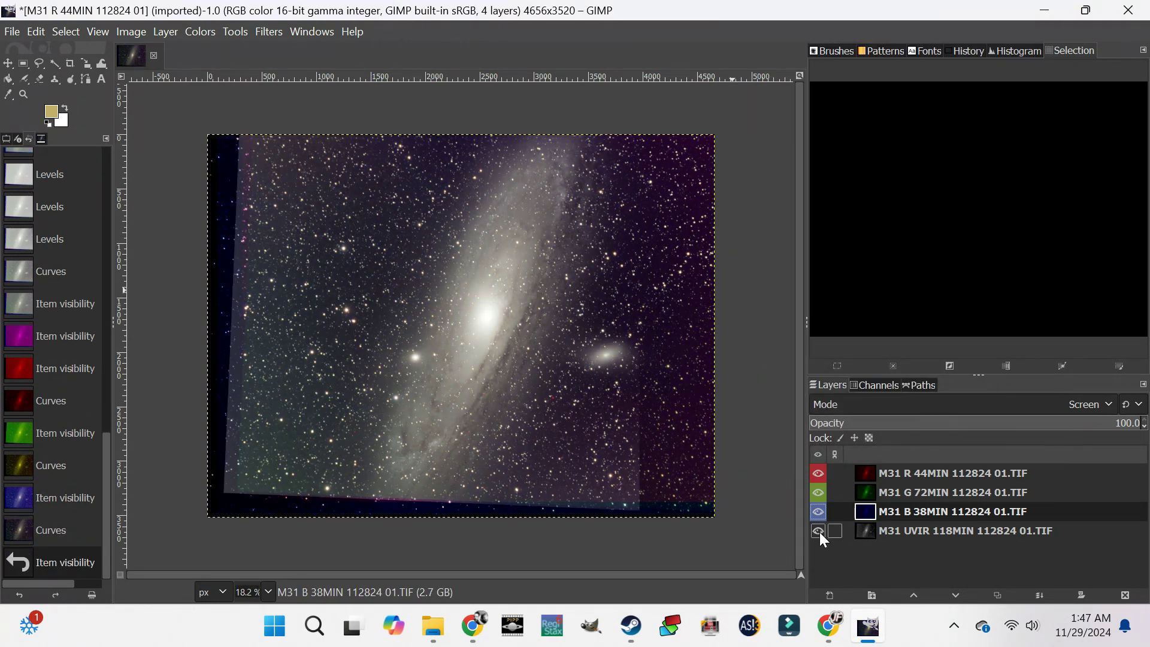
pyautogui.click(865, 531)
pyautogui.click(257, 236)
pyautogui.moveTo(775, 287); pyautogui.dragTo(828, 280)
pyautogui.click(938, 408)
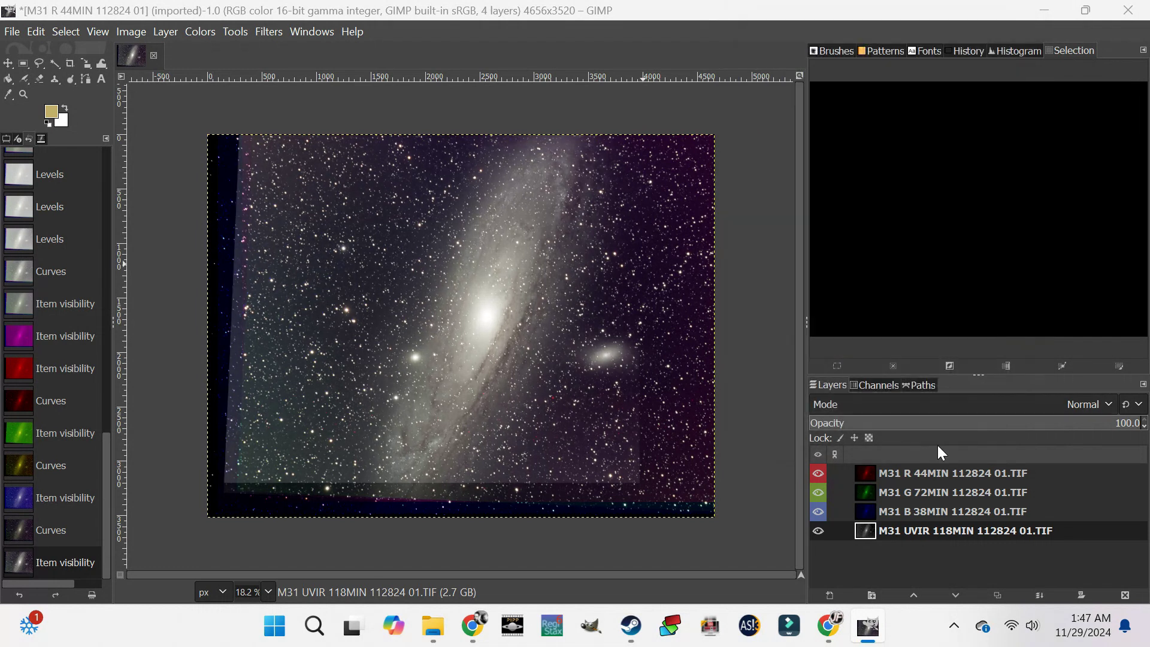
pyautogui.click(200, 32)
pyautogui.click(222, 227)
pyautogui.moveTo(776, 287); pyautogui.dragTo(805, 300)
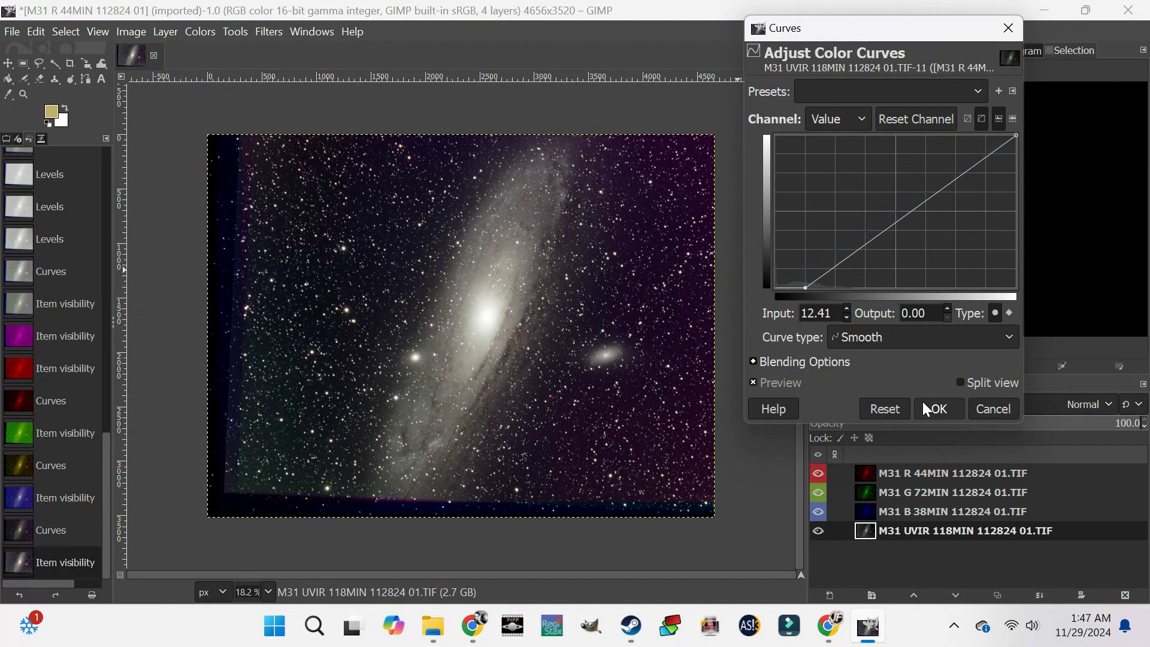
pyautogui.click(938, 409)
# Step: Move UVIR to the top of the stack in Screen mode at 36.6 opacity
pyautogui.moveTo(958, 529); pyautogui.dragTo(943, 473)
pyautogui.click(1089, 404)
pyautogui.click(838, 174)
pyautogui.moveTo(983, 426); pyautogui.dragTo(931, 429)
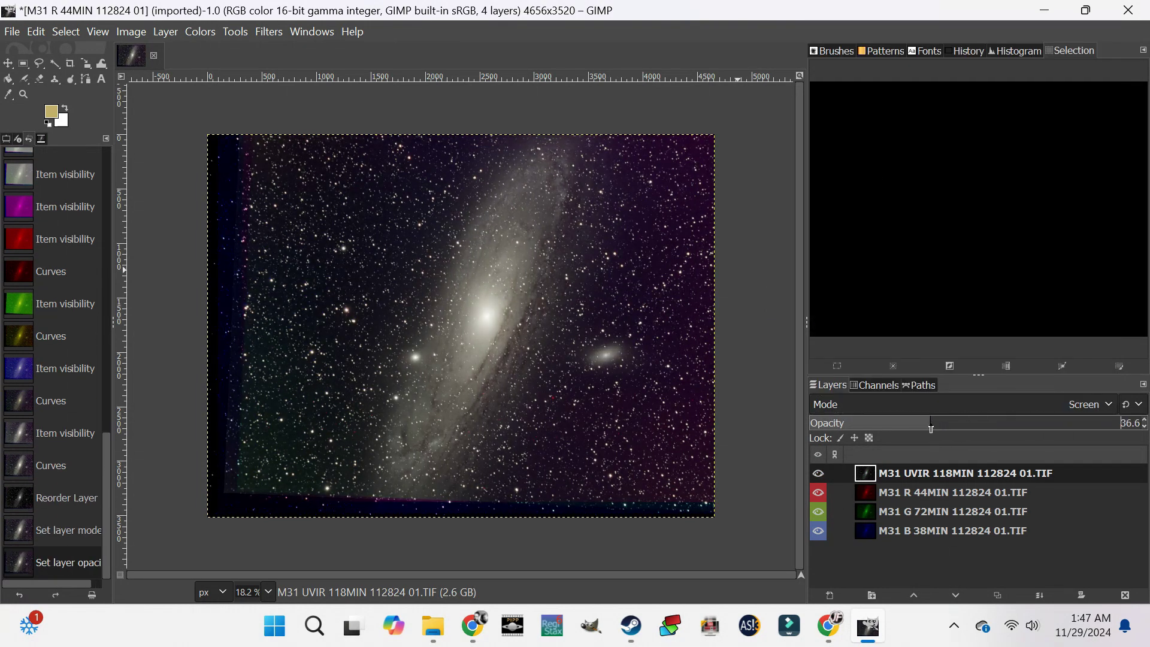
# Step: Merge the visible layers and adjust the Red, Green (black point 3.47) and Blue curves
pyautogui.hotkey('ctrl', 'm')
pyautogui.click(948, 584)
pyautogui.click(200, 32)
pyautogui.click(205, 231)
pyautogui.click(837, 118)
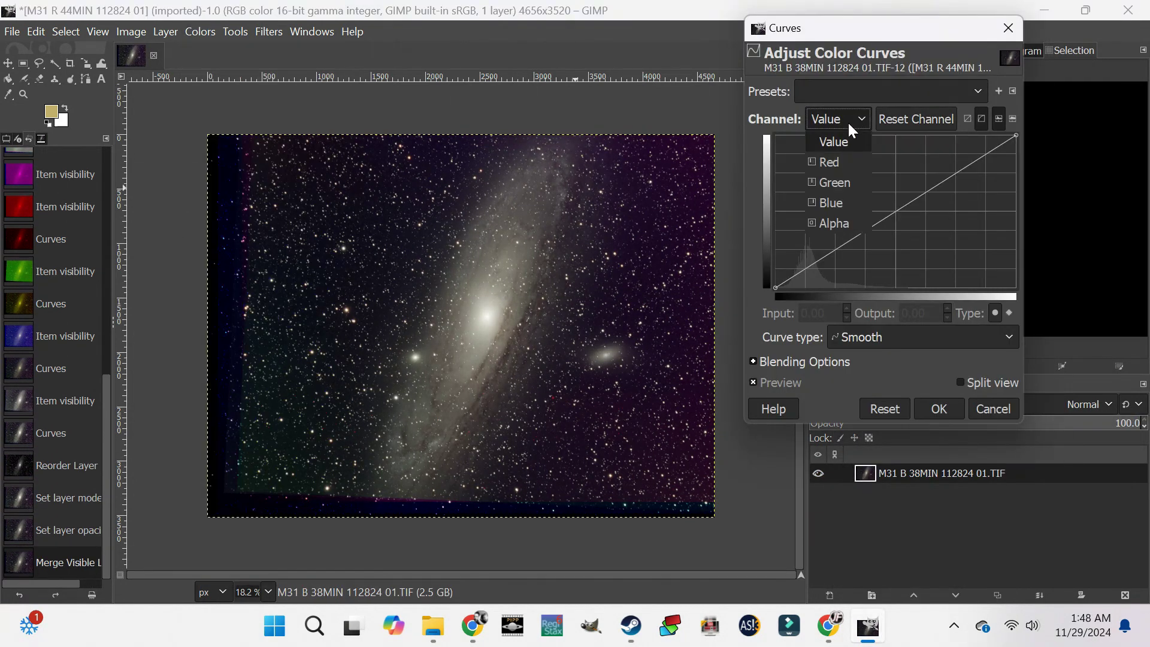
pyautogui.click(830, 162)
pyautogui.click(837, 119)
pyautogui.click(832, 182)
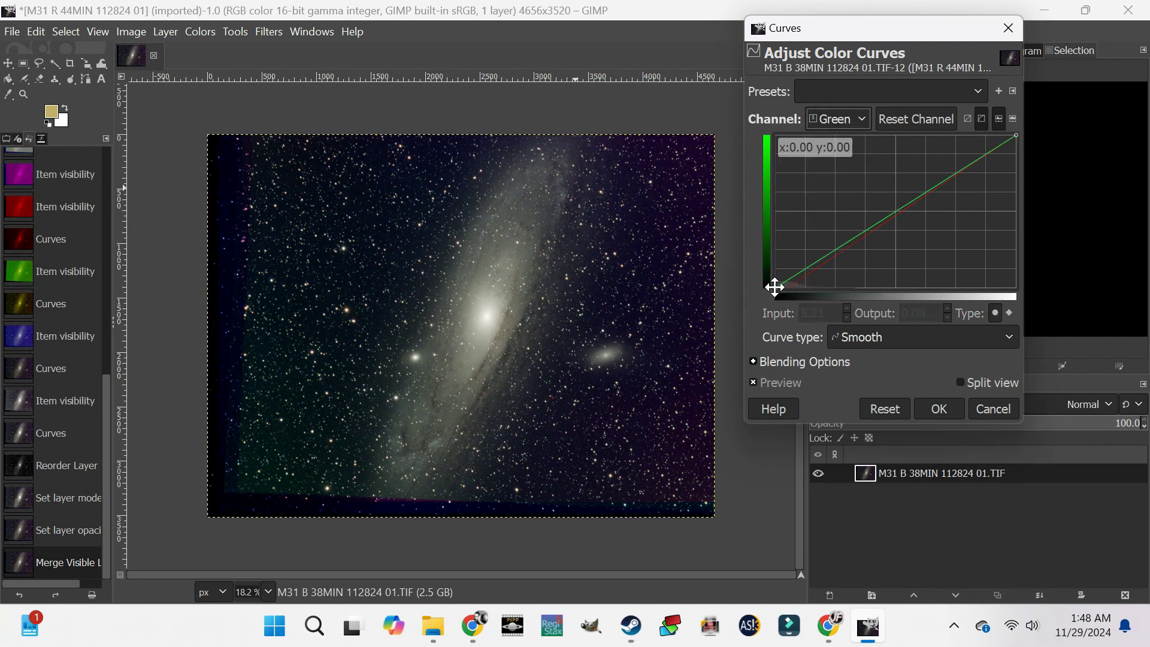
pyautogui.moveTo(777, 287); pyautogui.dragTo(787, 290)
pyautogui.click(837, 118)
pyautogui.click(832, 201)
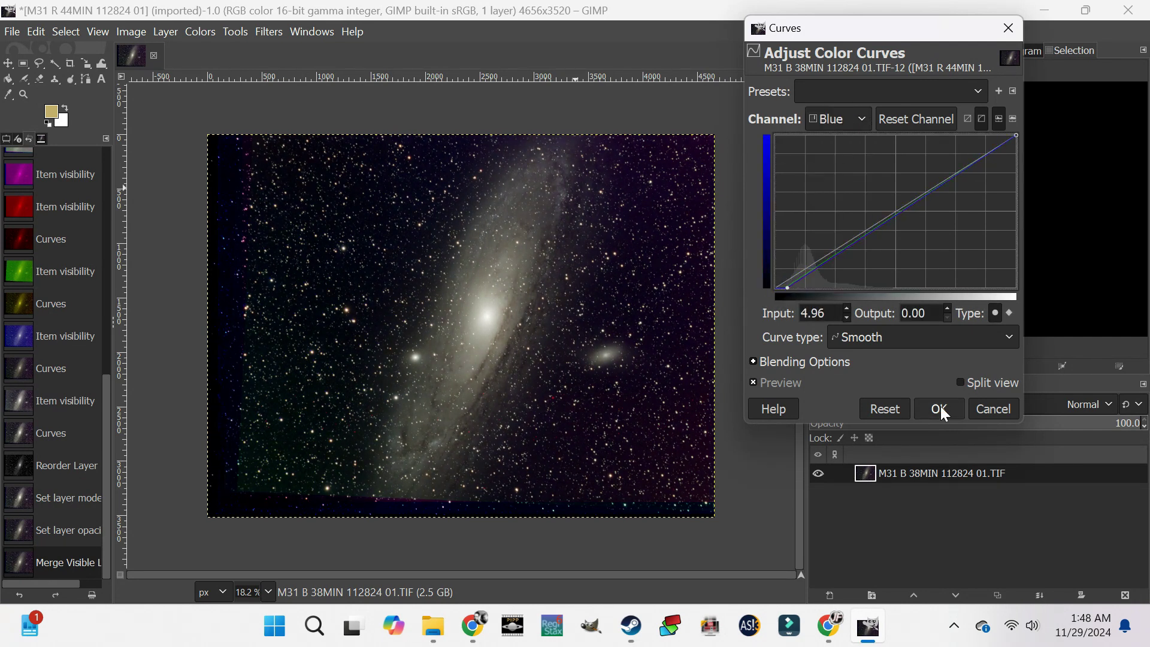
pyautogui.click(939, 409)
pyautogui.hotkey('shift', 'r')
# Step: Rotate the image 90 degrees and crop it around the galaxy
pyautogui.moveTo(371, 168); pyautogui.dragTo(744, 146)
pyautogui.press('Return')
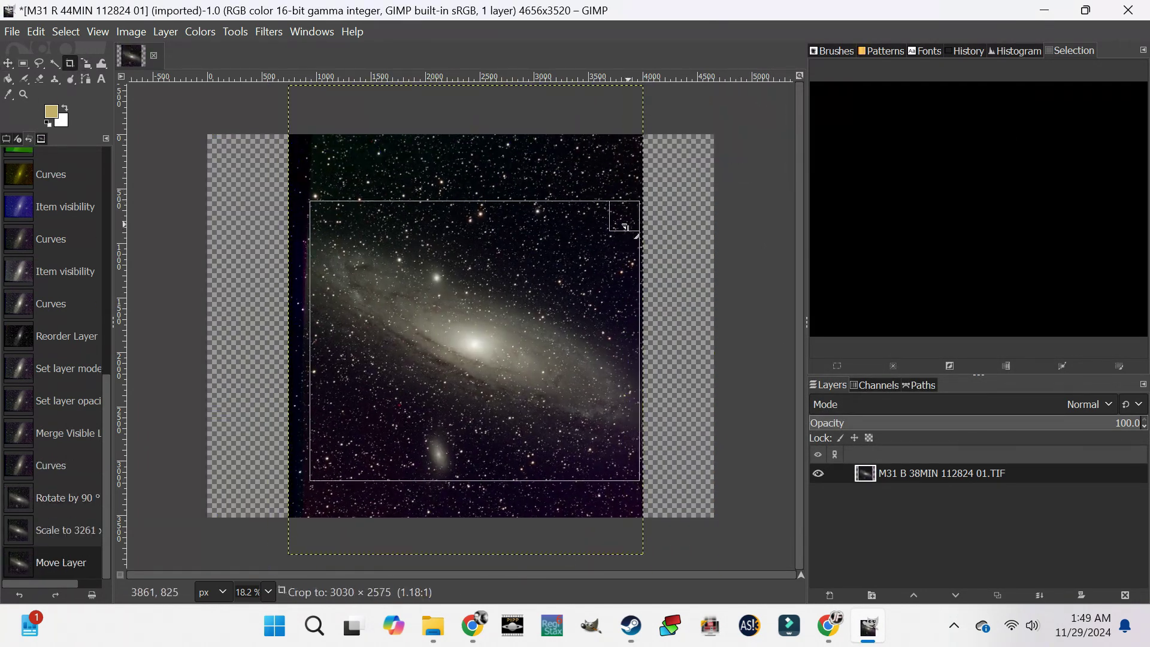
pyautogui.click(151, 233)
# Step: Fine-tune the Blue channel curve and sharpen the galaxy with Unsharp Mask
pyautogui.click(200, 31)
pyautogui.click(205, 231)
pyautogui.click(837, 118)
pyautogui.click(831, 202)
pyautogui.moveTo(777, 288); pyautogui.dragTo(787, 290)
pyautogui.click(939, 408)
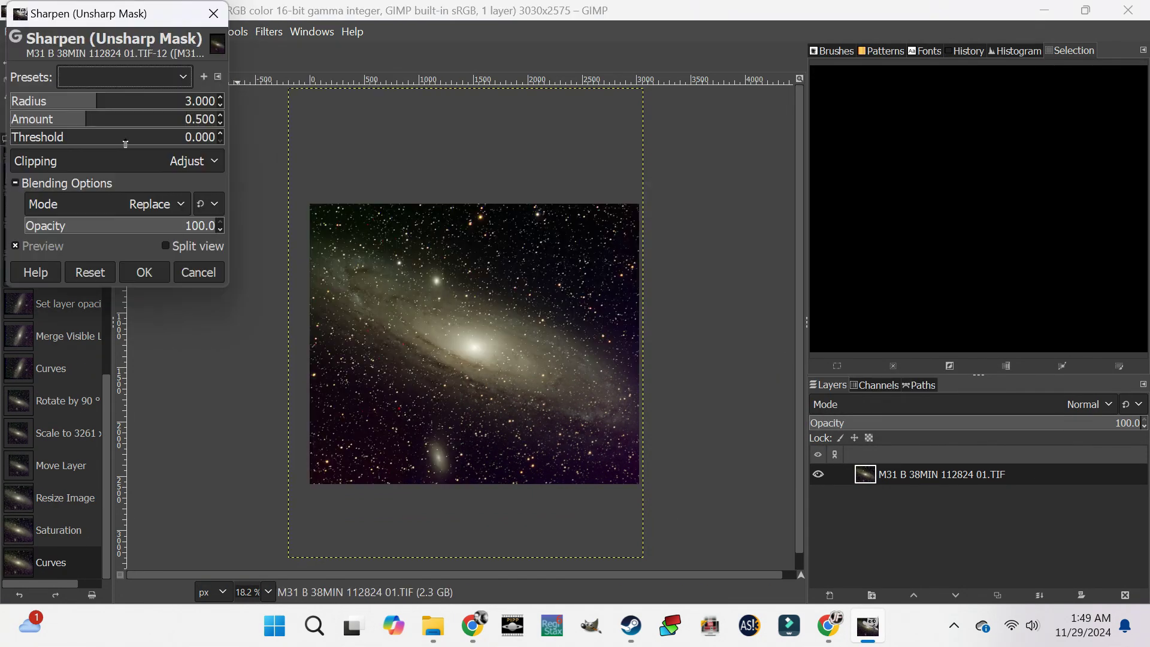
pyautogui.click(146, 269)
# Step: Add the signature PNG in the lower left, merge it, and export as JPG
pyautogui.click(433, 626)
pyautogui.moveTo(335, 228); pyautogui.dragTo(889, 475)
pyautogui.moveTo(527, 360)
pyautogui.mouseDown()
pyautogui.moveTo(455, 335)
pyautogui.moveTo(349, 462)
pyautogui.mouseUp()
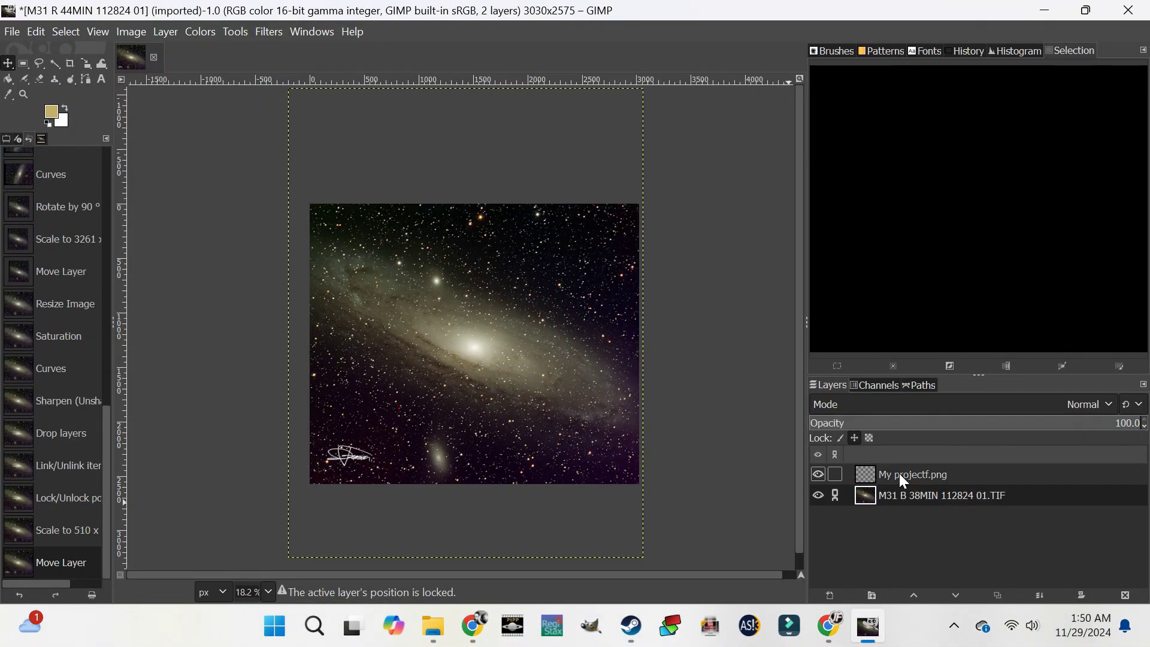
pyautogui.hotkey('ctrl', 'm')
pyautogui.hotkey('ctrl', 'shift', 'e')
pyautogui.write('FROMANJ')
pyautogui.press('Return')
pyautogui.press('Return')
# Step: Review the exported M31 JPG in IrfanView, then set it as the desktop background
pyautogui.click(1043, 10)
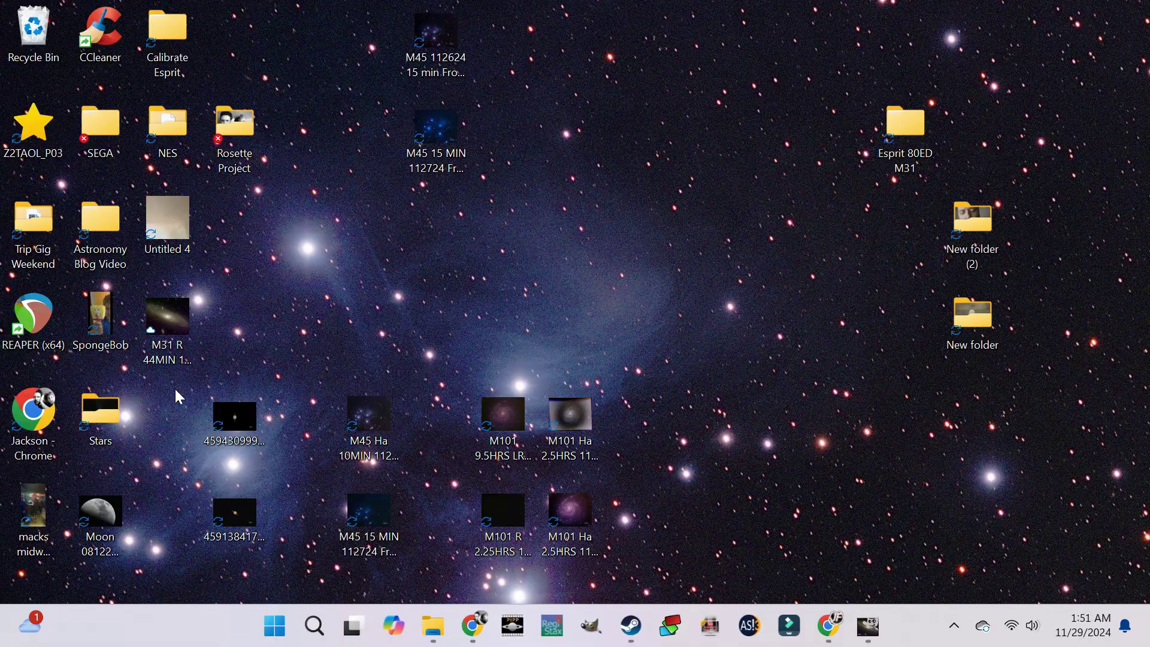
pyautogui.doubleClick(170, 327)
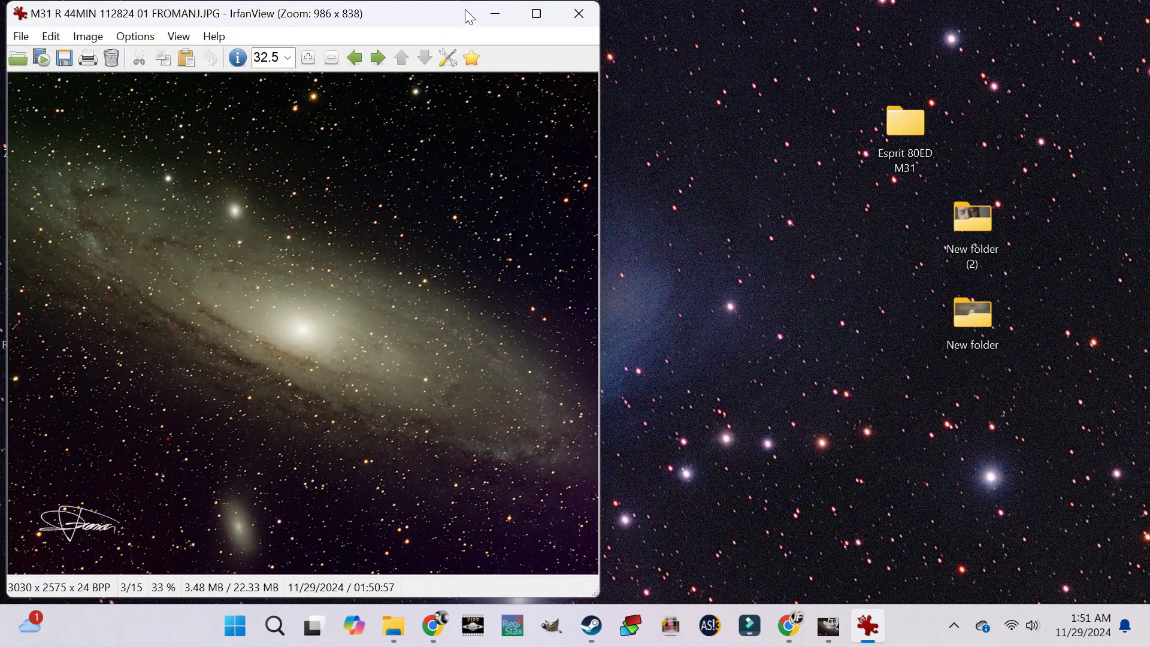
pyautogui.click(490, 14)
pyautogui.rightClick(185, 311)
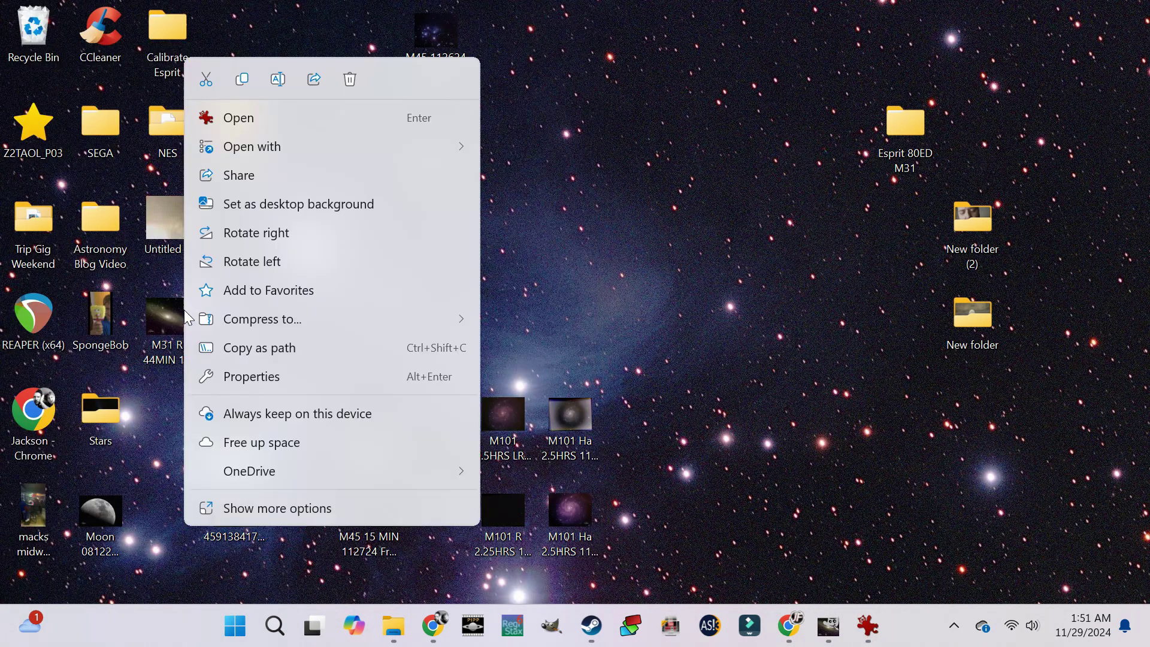
pyautogui.click(282, 207)
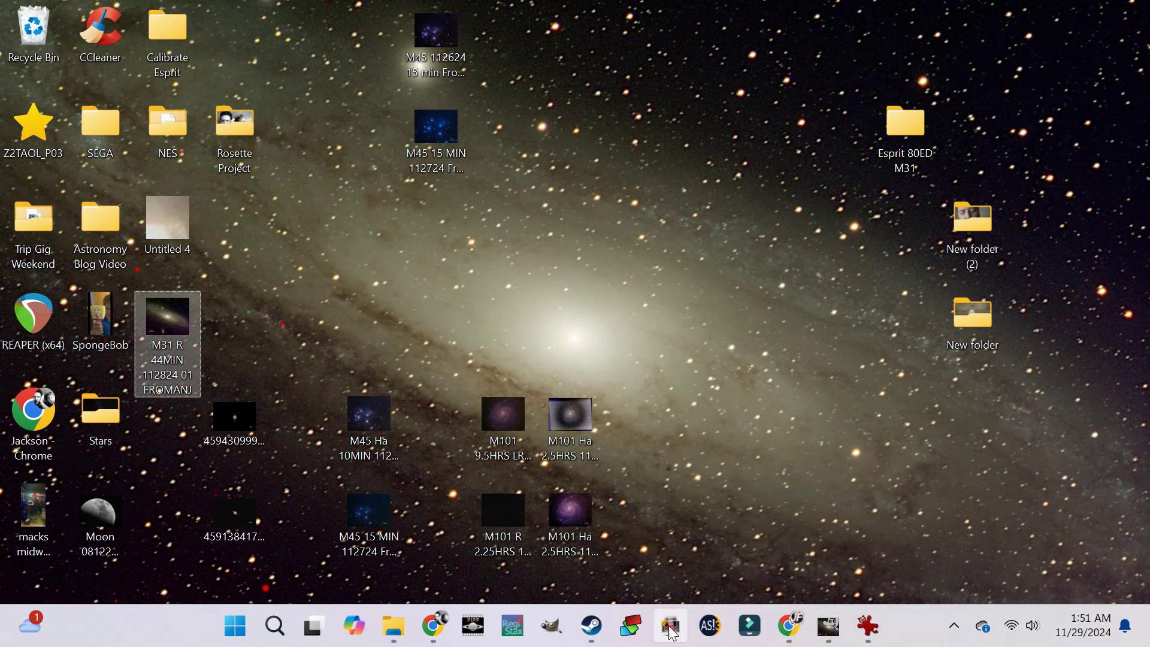
pyautogui.click(788, 626)
pyautogui.click(788, 626)
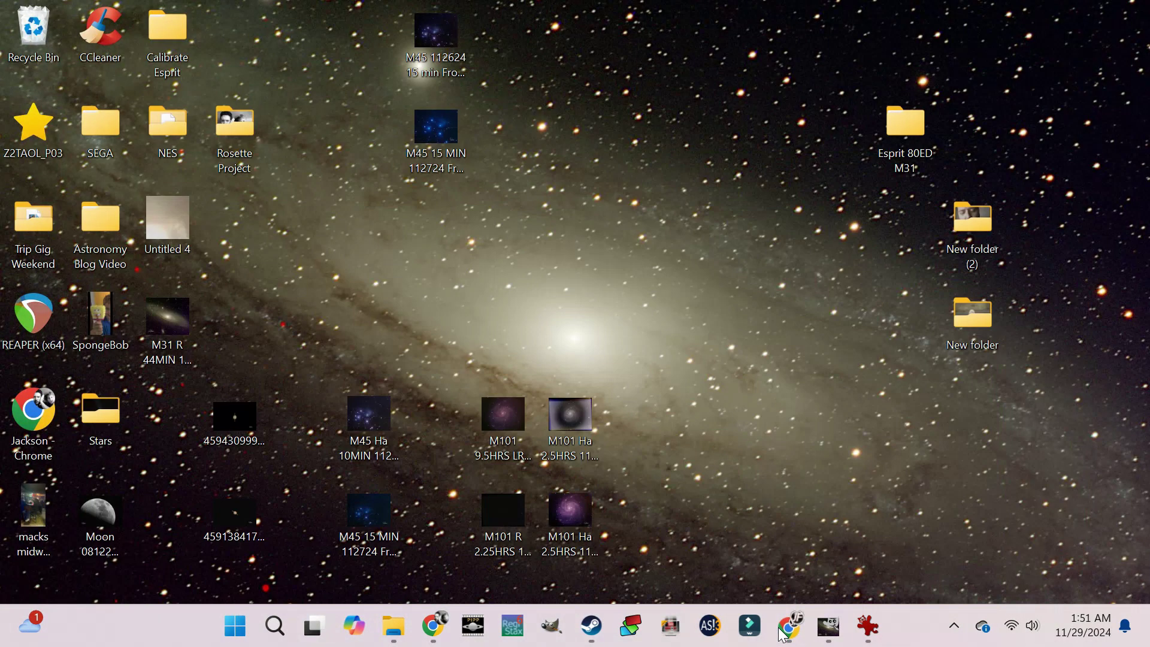
pyautogui.moveTo(839, 637)
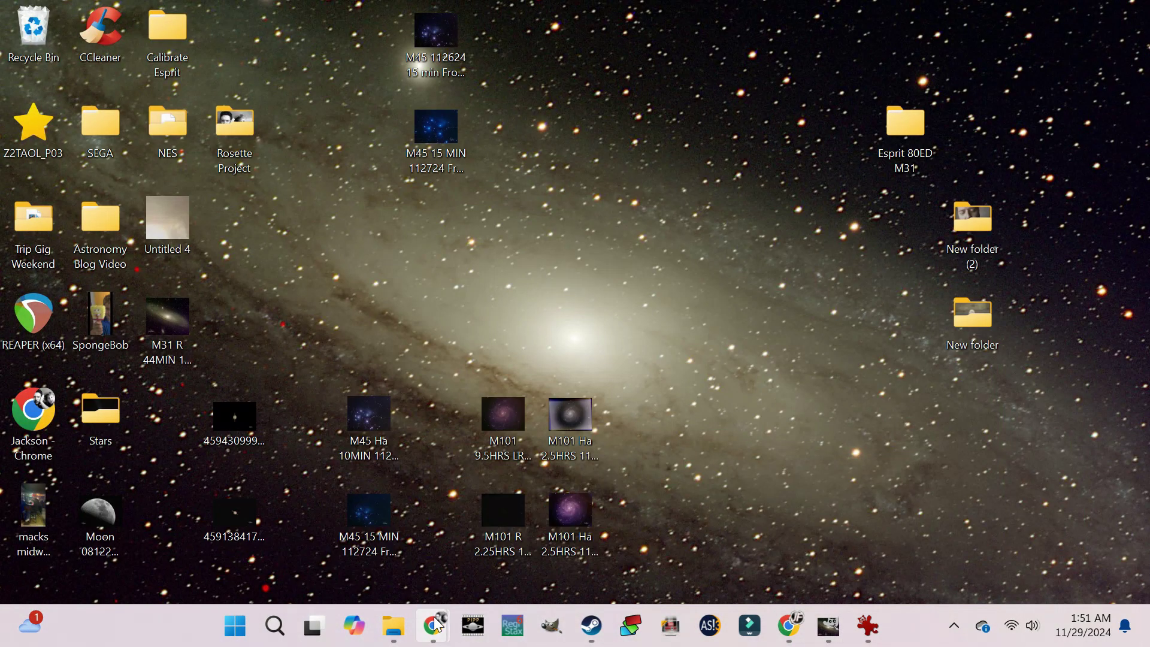
pyautogui.moveTo(434, 626)
pyautogui.click(497, 548)
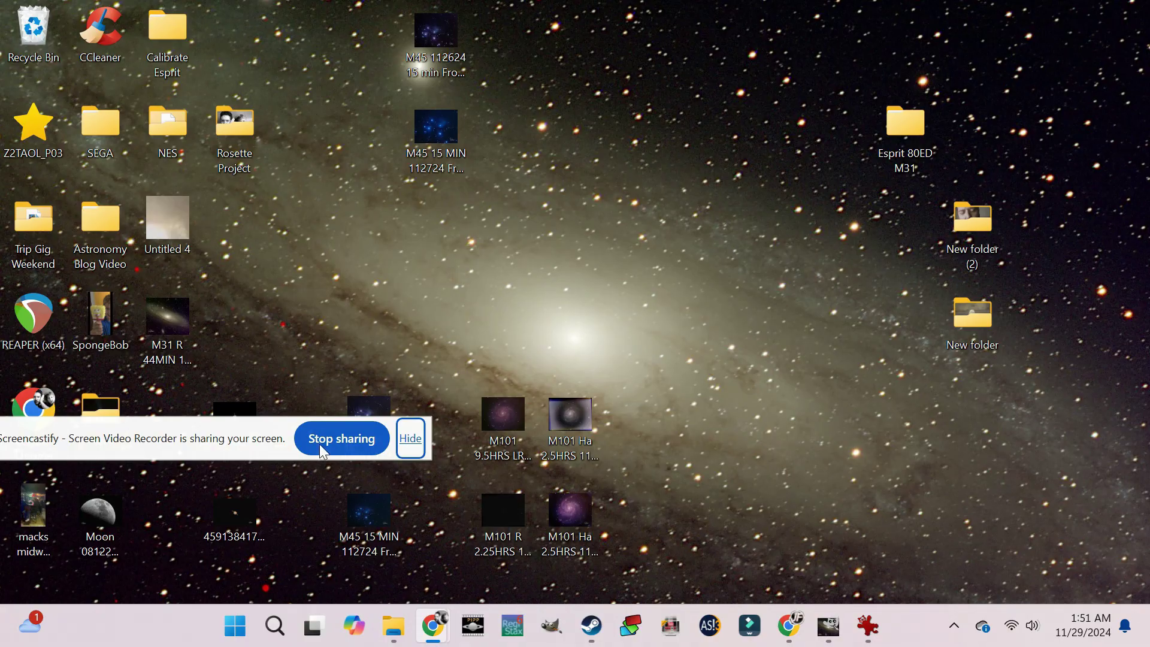